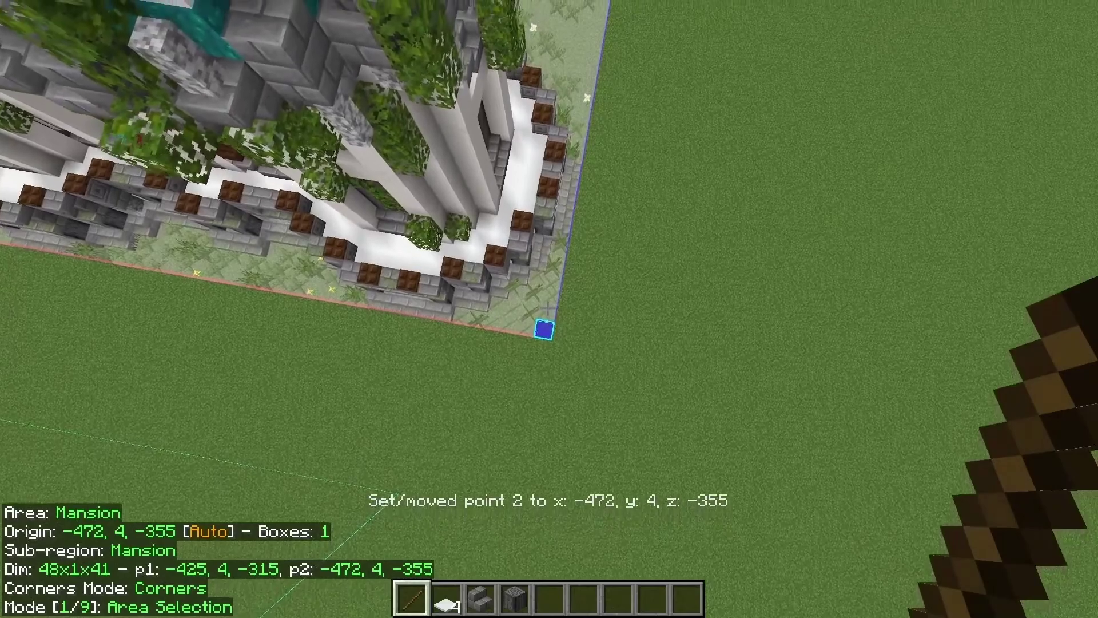
# Scroll the Mansion selection's point 2 up to y 54 (48x51x41), then fly up to the tower tops.
pyautogui.scroll(20, 549, 309)
pyautogui.scroll(20, 549, 309)
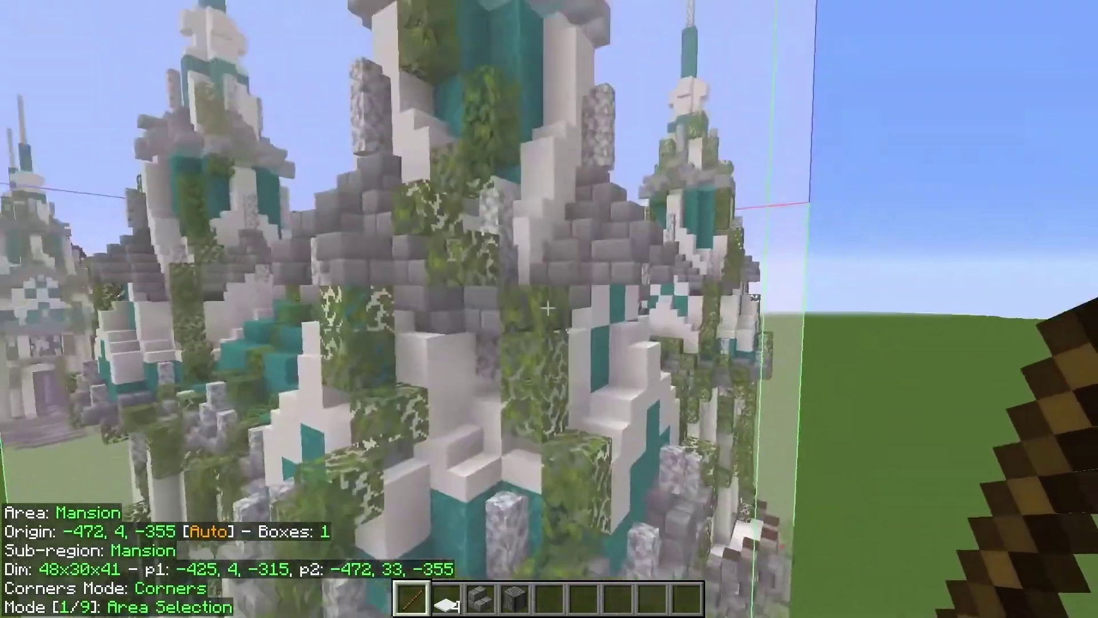
pyautogui.scroll(6, 548, 308)
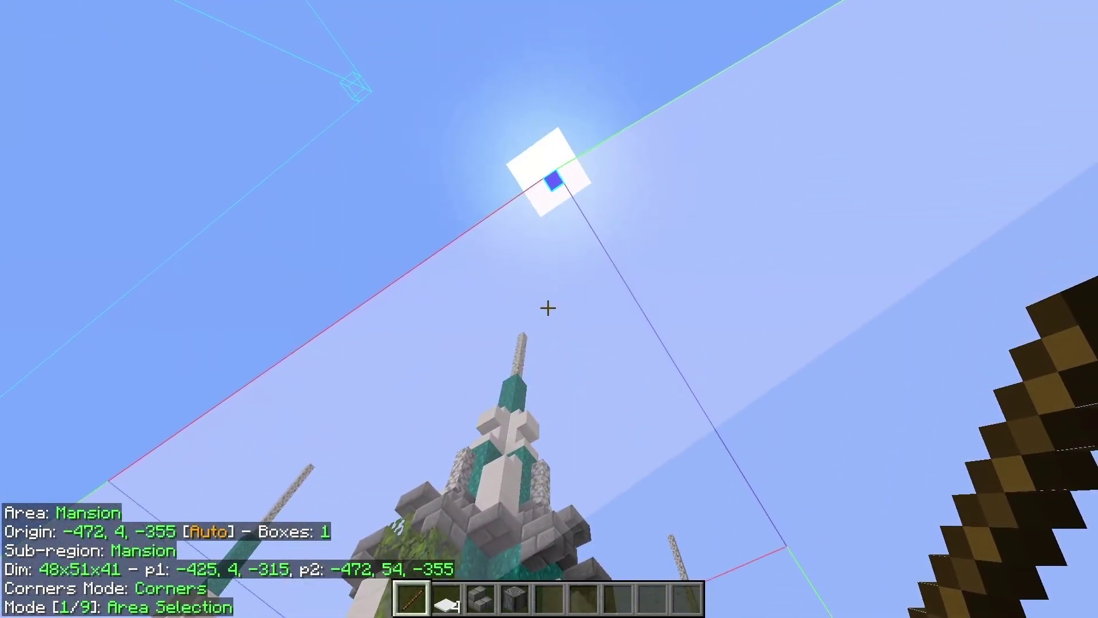
pyautogui.press('space')
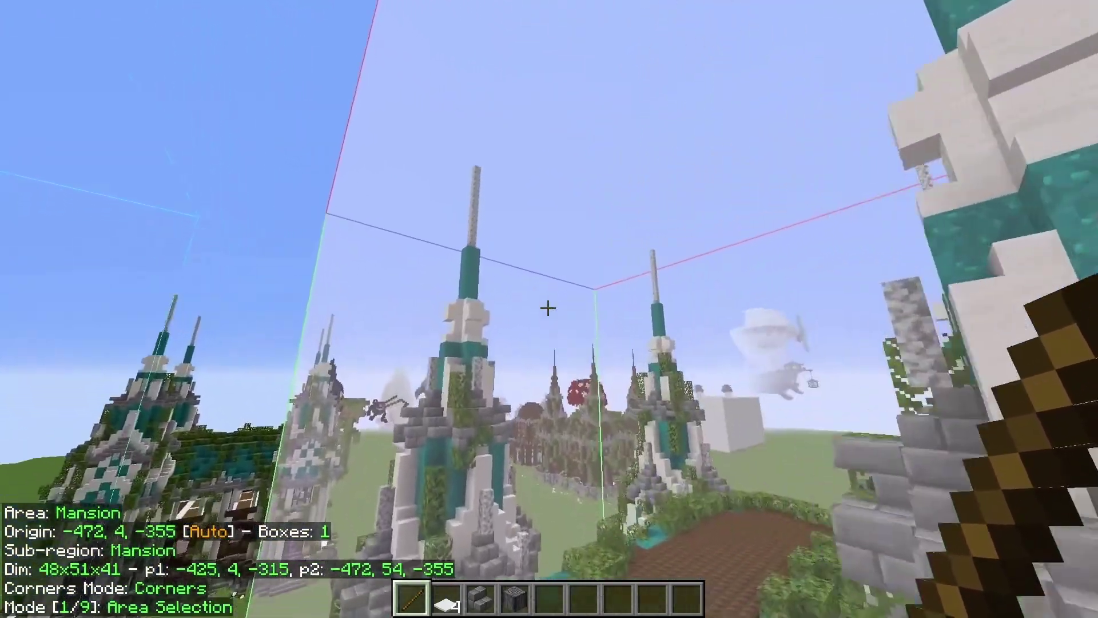
pyautogui.press('space')
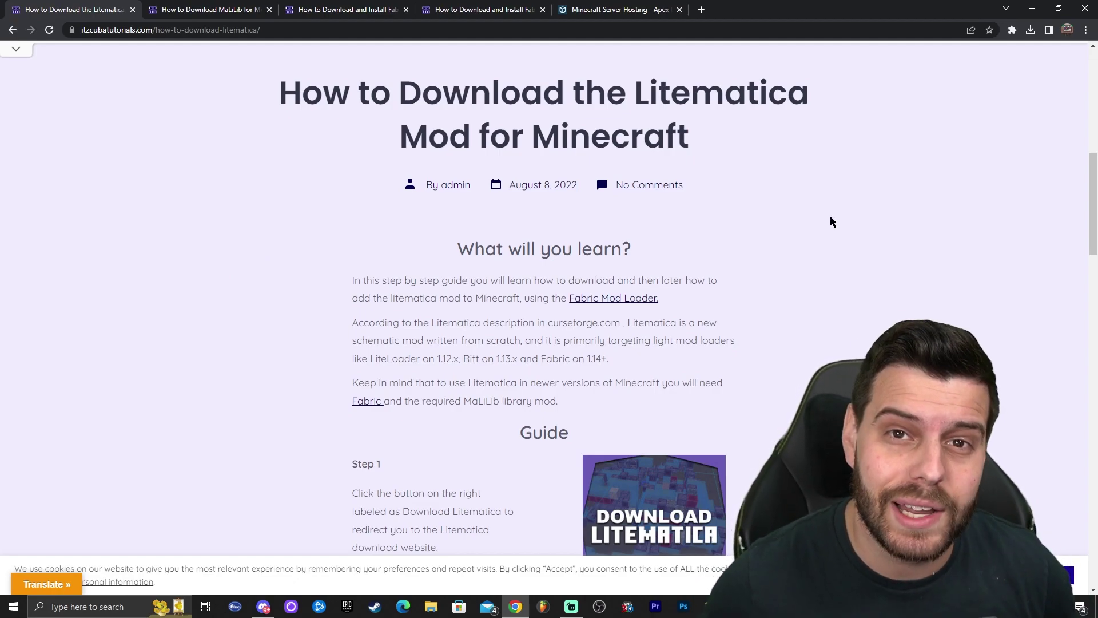
pyautogui.scroll(-5, 822, 203)
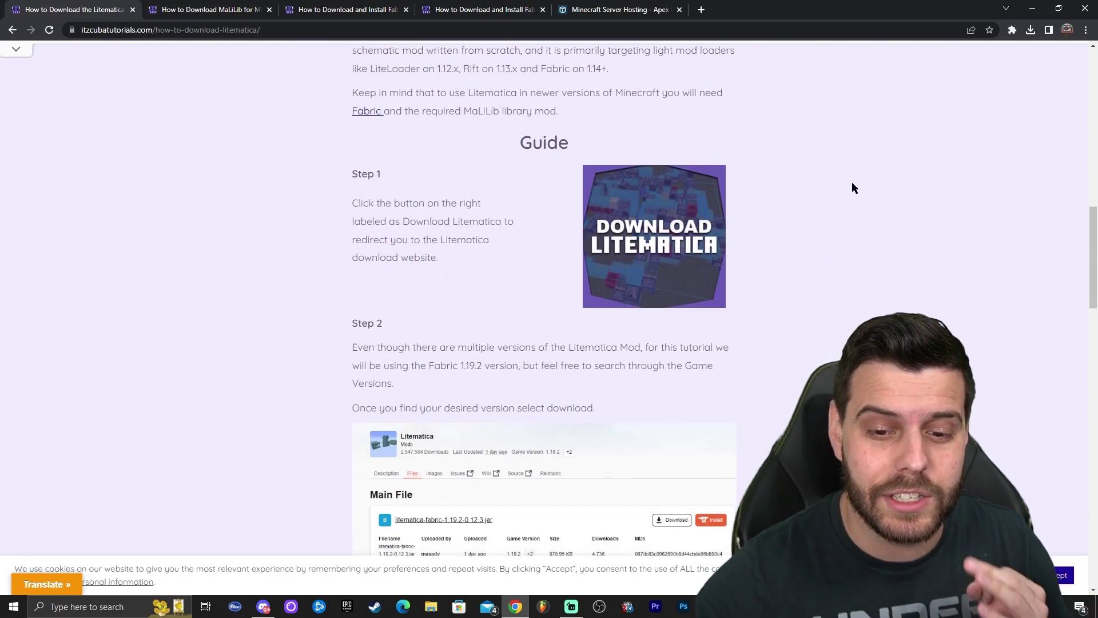
pyautogui.scroll(-3, 867, 205)
pyautogui.scroll(6, 867, 215)
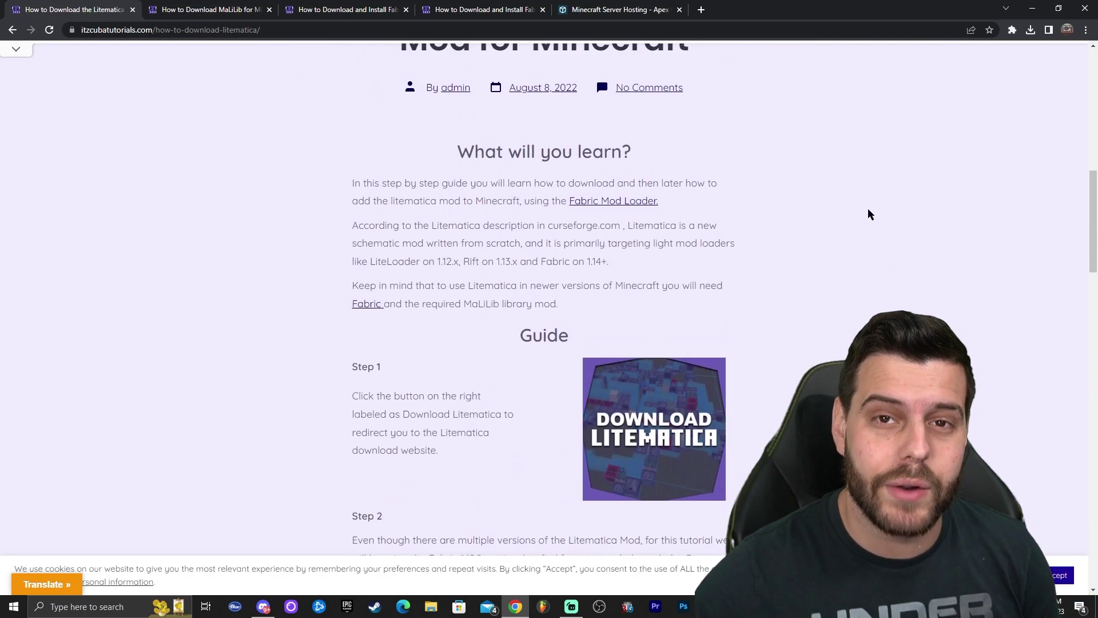
pyautogui.scroll(-3, 853, 206)
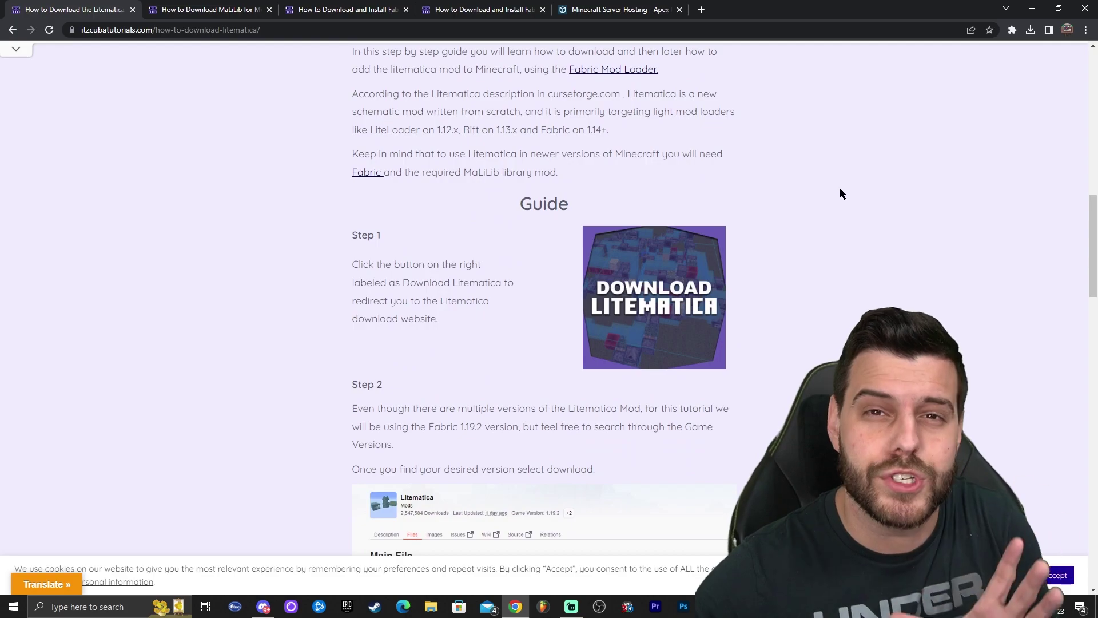
pyautogui.scroll(-7, 839, 188)
pyautogui.scroll(2, 833, 200)
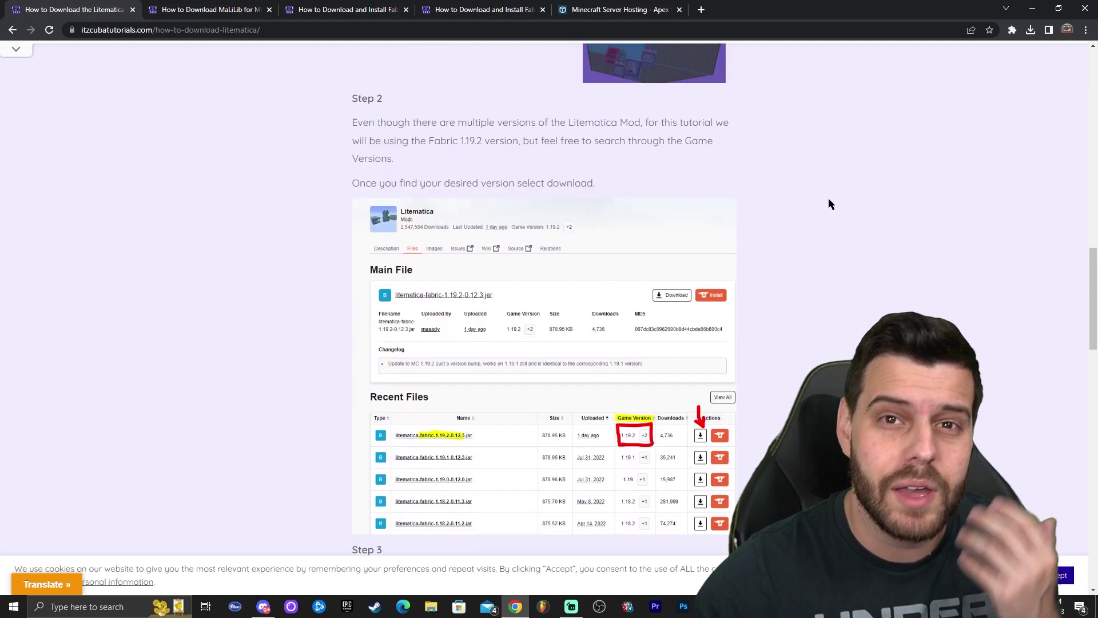
pyautogui.scroll(3, 827, 200)
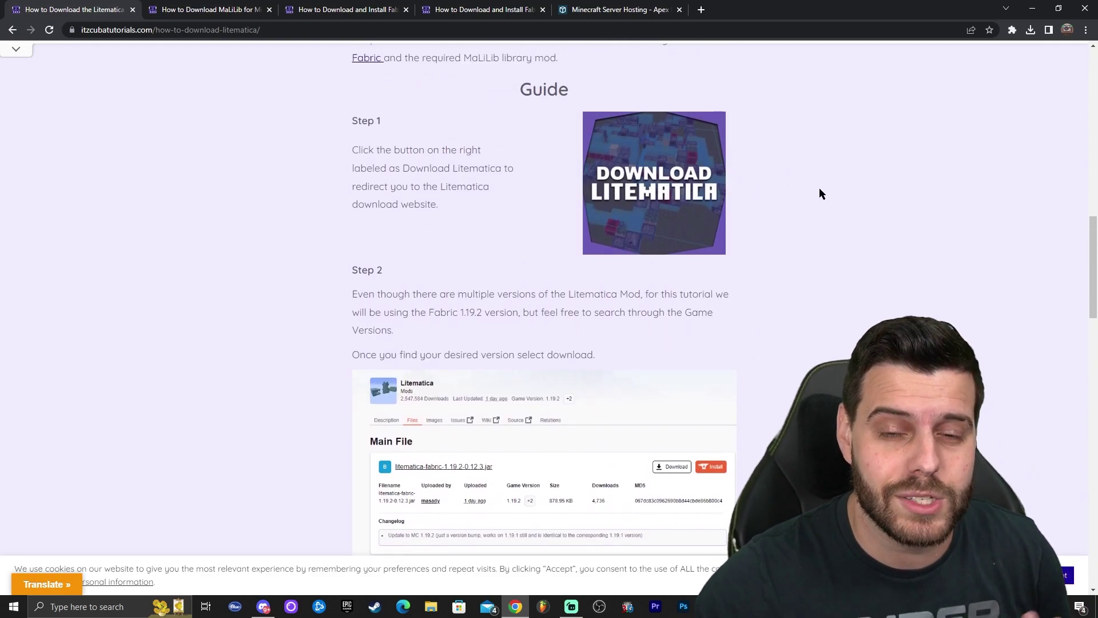
pyautogui.scroll(2, 790, 196)
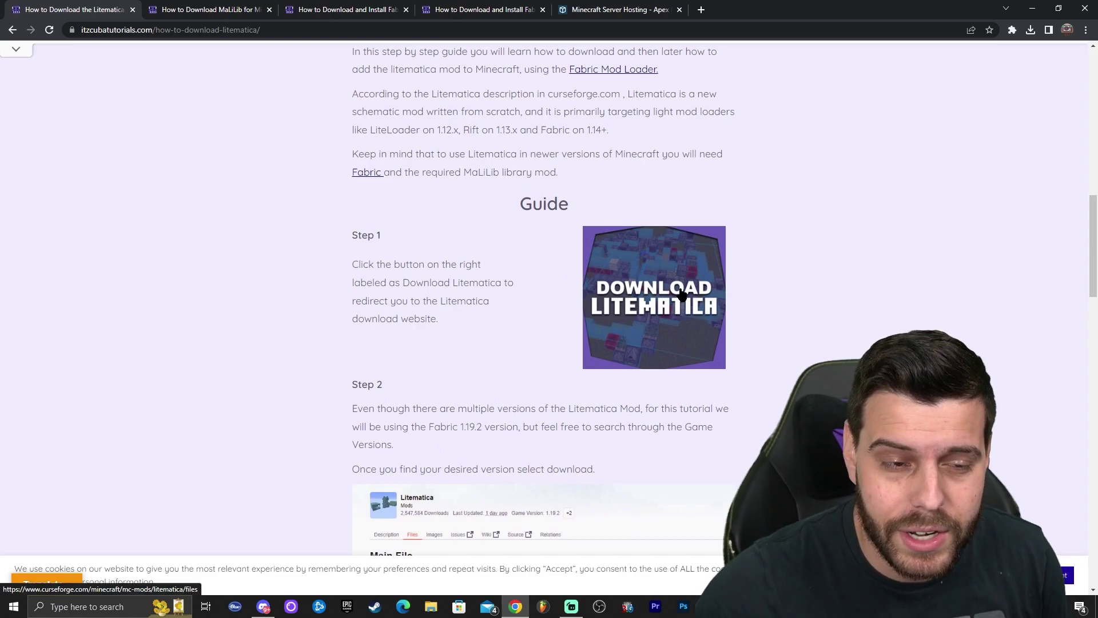
# Open Litematica's CurseForge files page and find the 1.19.4 release under Recent Files.
pyautogui.click(682, 293)
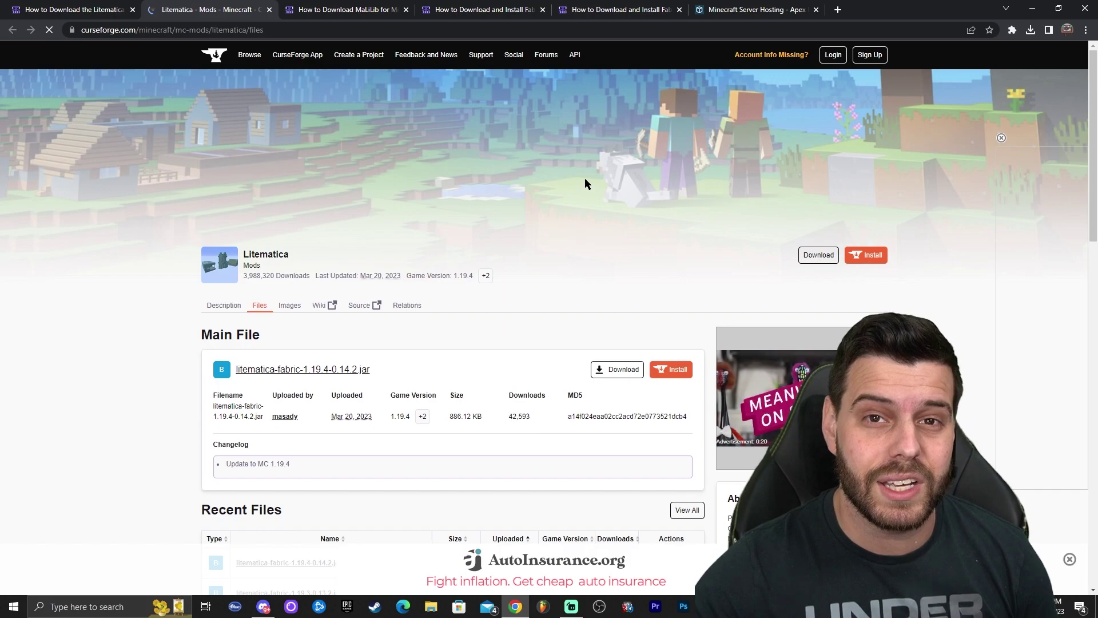
pyautogui.scroll(-6, 534, 223)
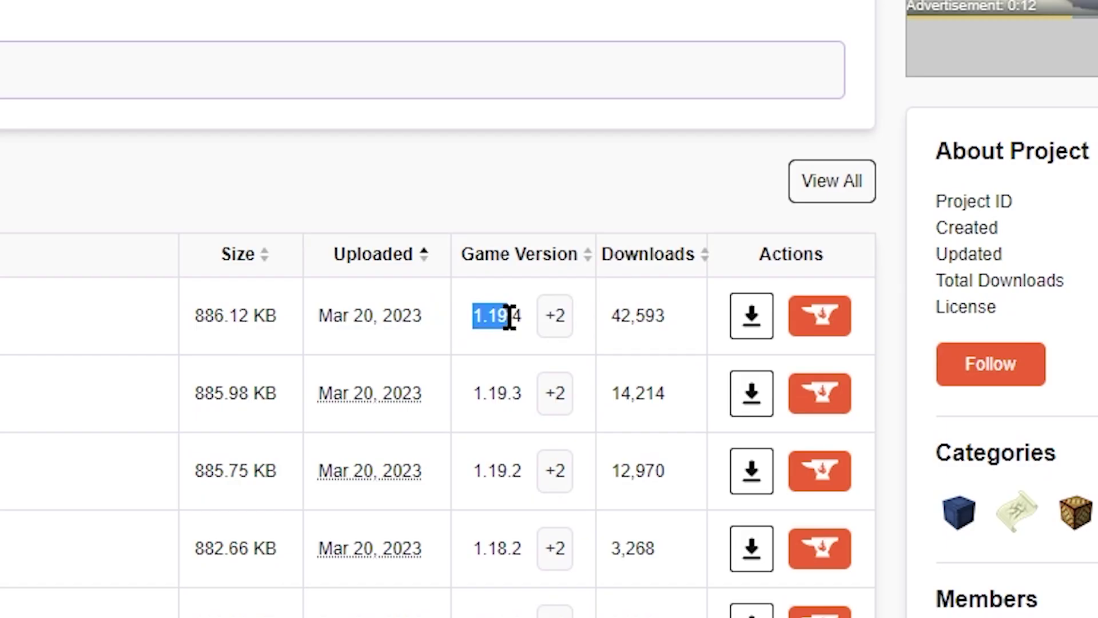
pyautogui.click(520, 315)
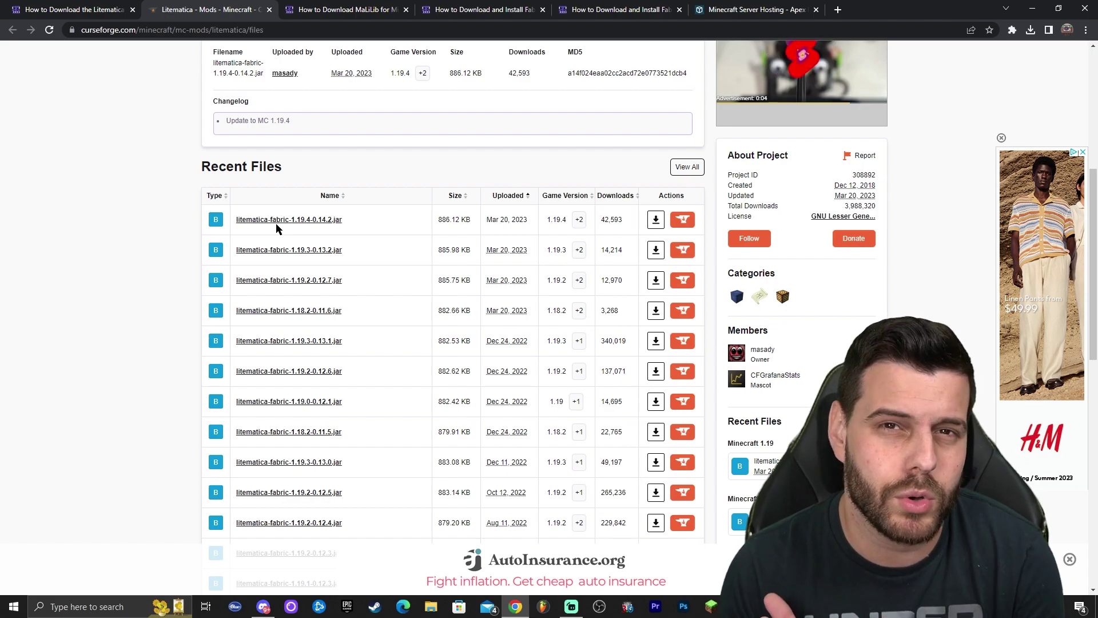
# Save litematica-fabric-1.19.4-0.14.2.jar to Downloads and restore the browser window to reveal the desktop.
pyautogui.click(655, 222)
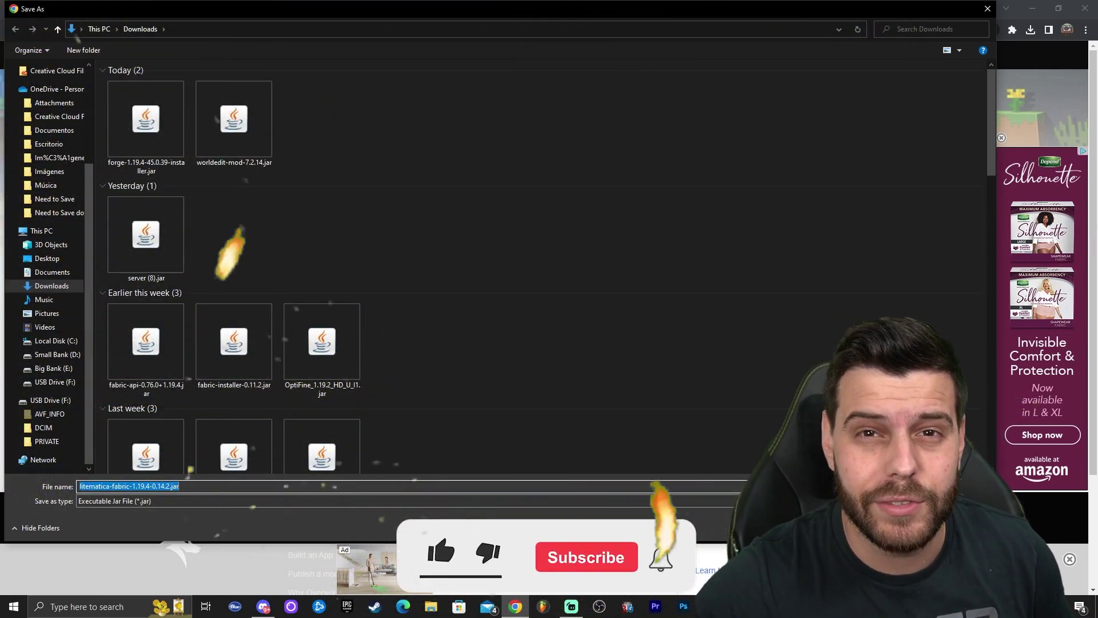
pyautogui.press('Return')
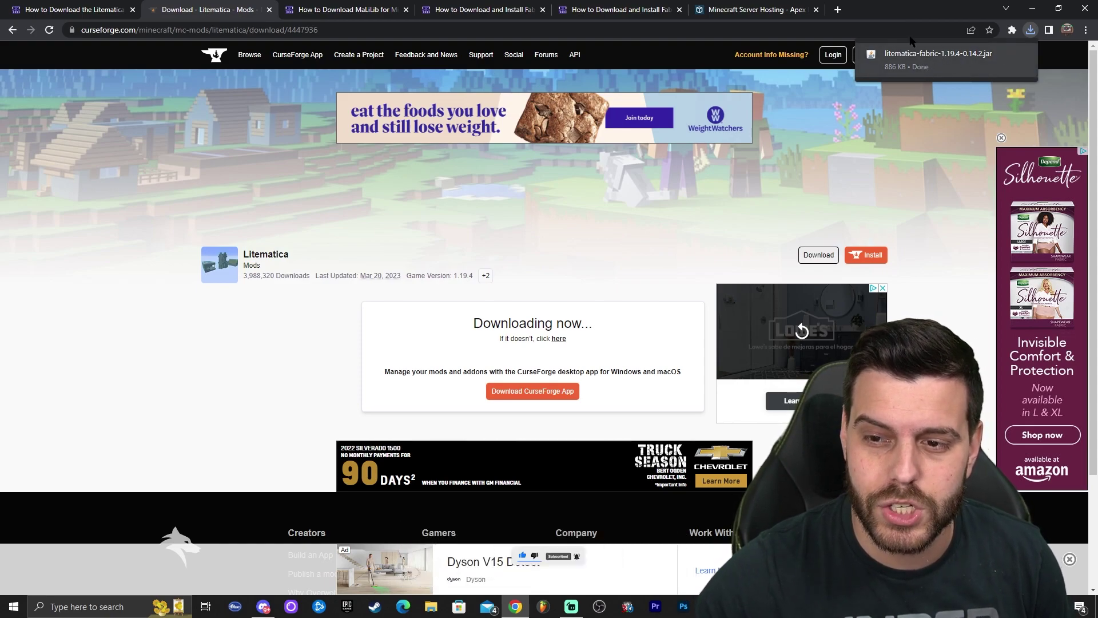
pyautogui.moveTo(916, 9); pyautogui.dragTo(827, 22)
# Drag the Litematica jar from Chrome's downloads list onto the desktop and refresh the desktop.
pyautogui.click(970, 37)
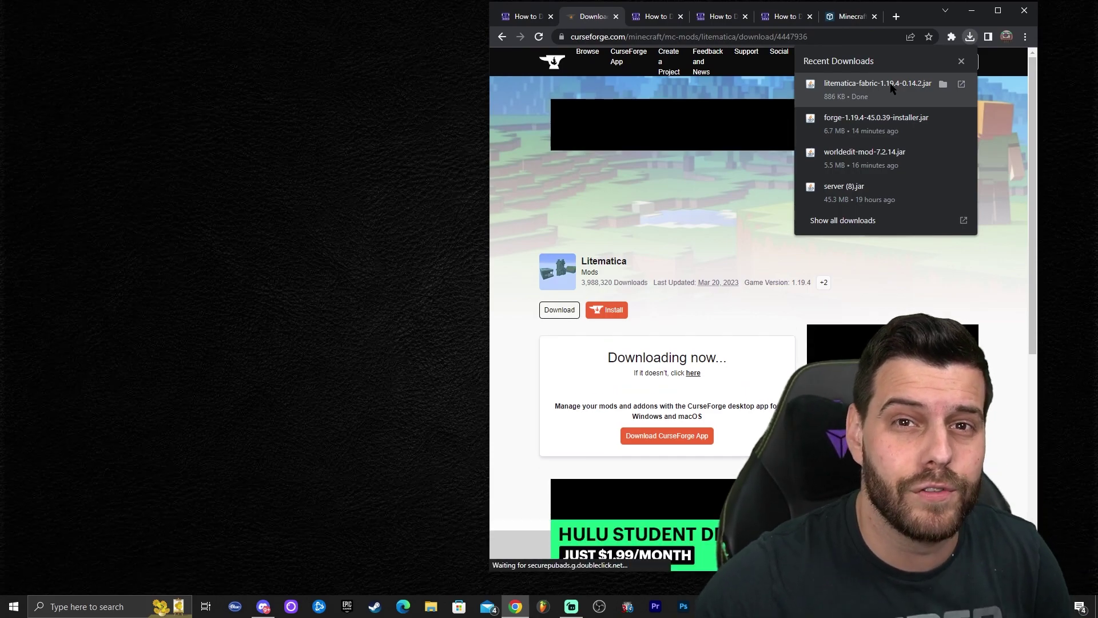
pyautogui.moveTo(890, 86); pyautogui.dragTo(201, 173)
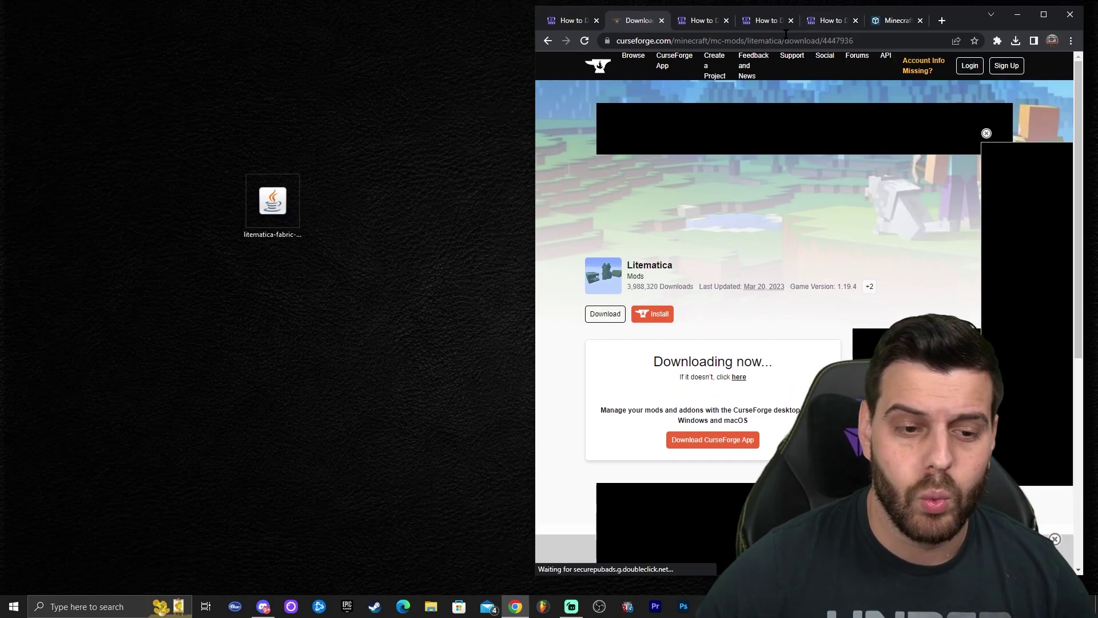
pyautogui.rightClick(409, 122)
pyautogui.click(436, 155)
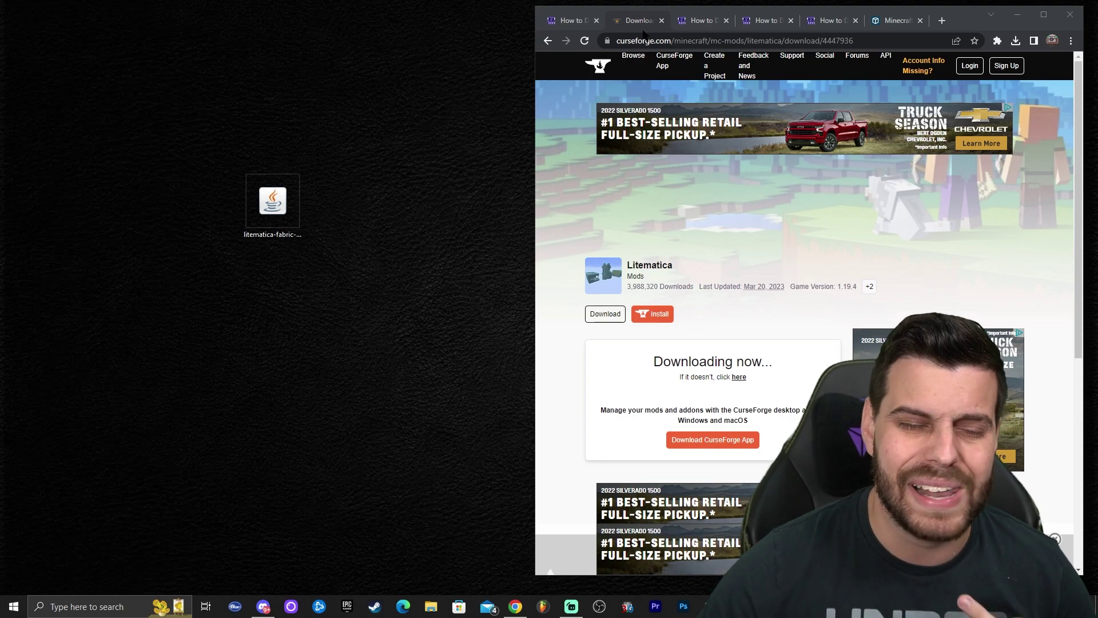
# Close the Litematica tutorial and download tabs and maximize Chrome.
pyautogui.click(595, 21)
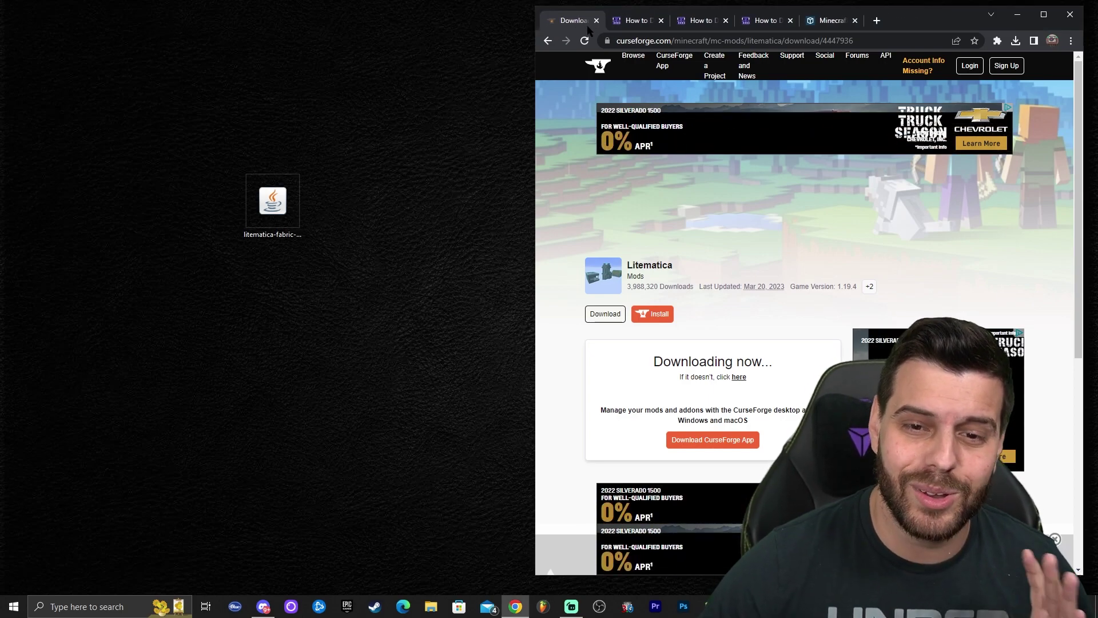
pyautogui.click(595, 20)
pyautogui.click(1043, 15)
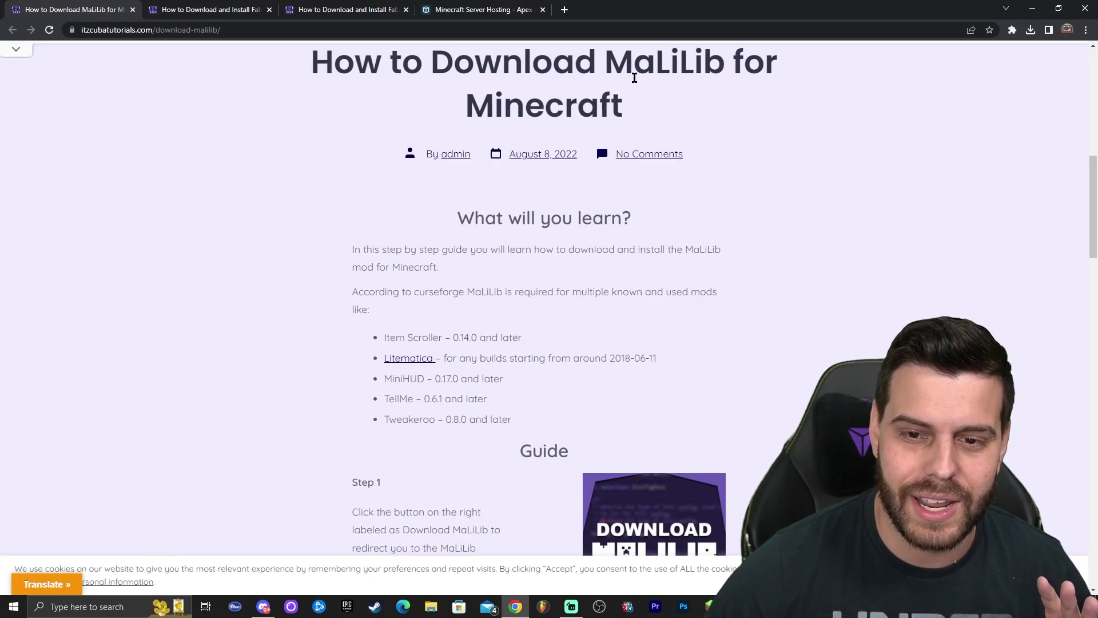
# Read through the MaLiLib download guide's title and download steps.
pyautogui.doubleClick(650, 55)
pyautogui.click(737, 66)
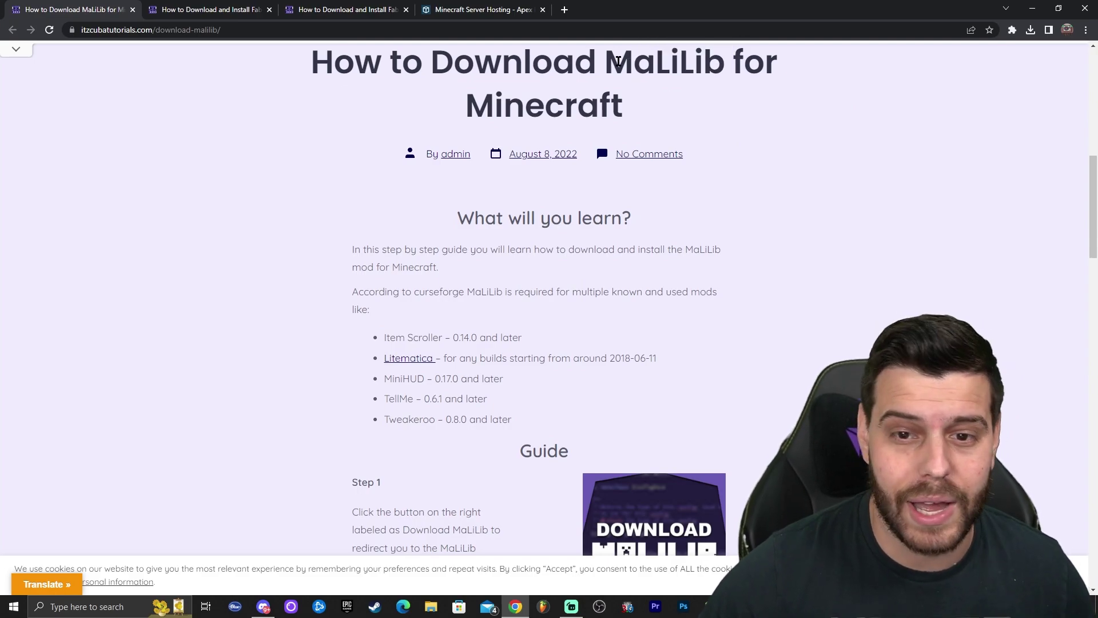
pyautogui.moveTo(634, 64); pyautogui.dragTo(605, 64)
pyautogui.click(675, 66)
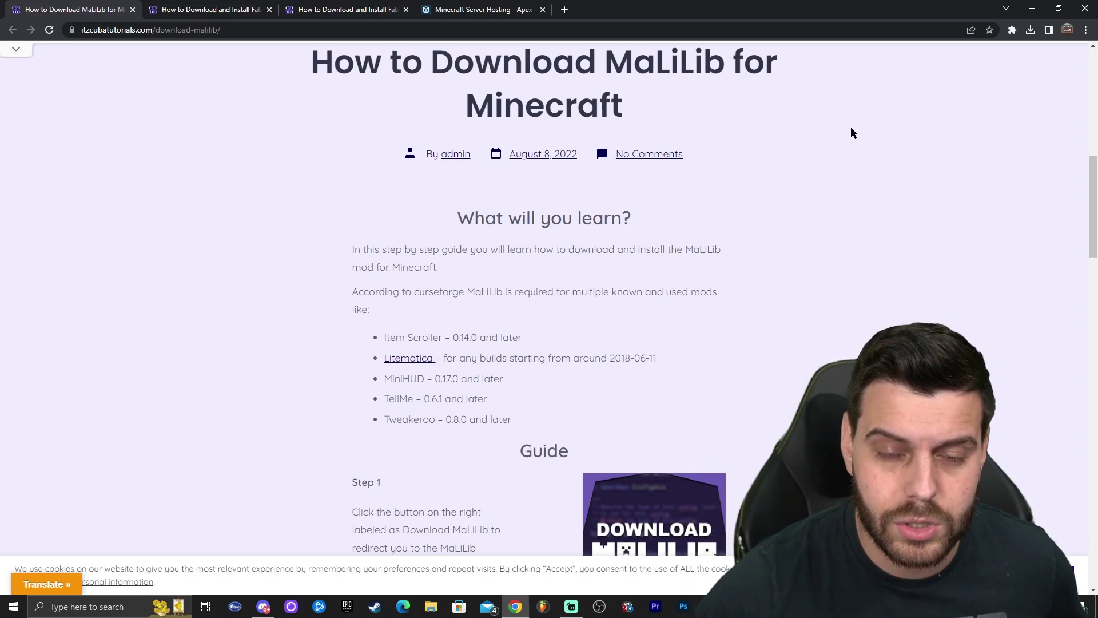
pyautogui.scroll(-2, 869, 129)
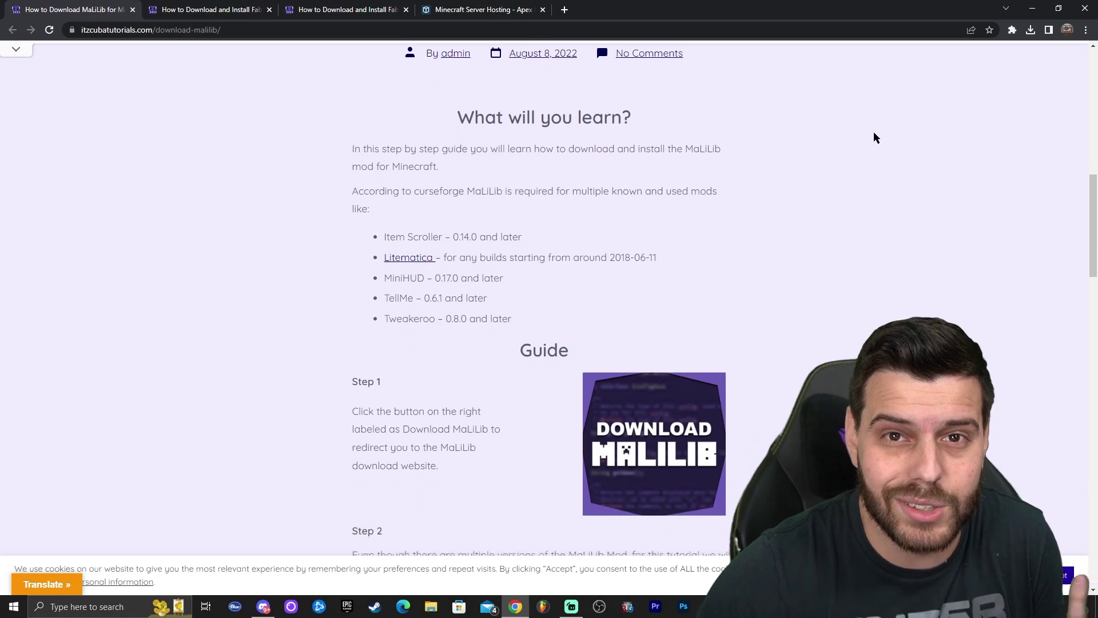
pyautogui.scroll(-5, 826, 153)
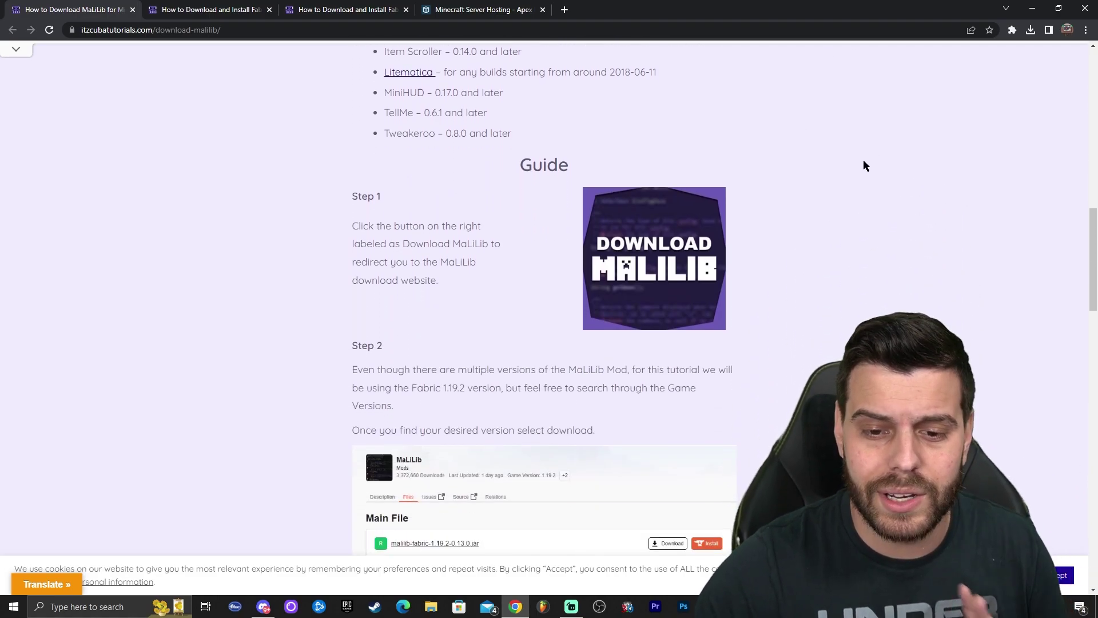
pyautogui.scroll(-2, 801, 157)
pyautogui.scroll(3, 738, 189)
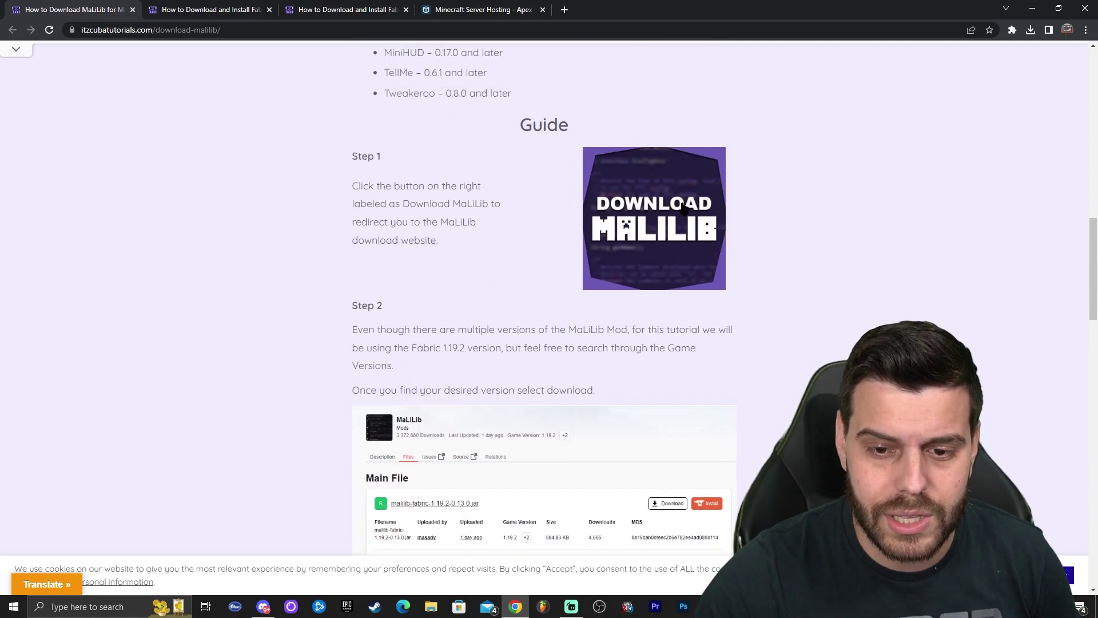
# Save malilib-fabric-1.19.4-0.15.2.jar from CurseForge's Recent Files to Downloads, then restore Chrome's window.
pyautogui.click(656, 195)
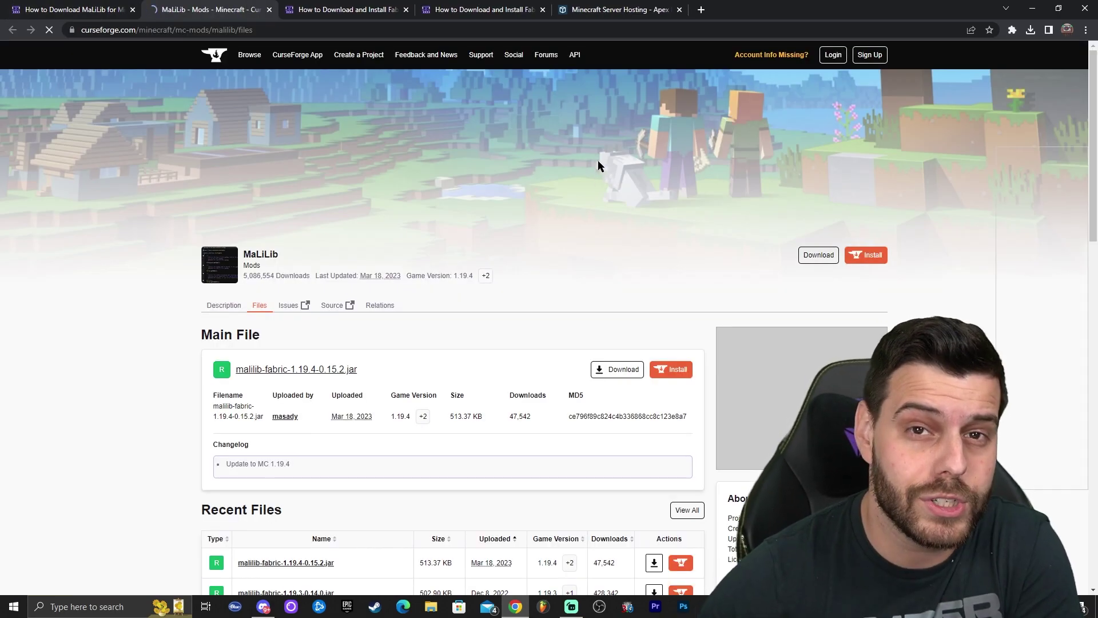
pyautogui.scroll(-7, 571, 132)
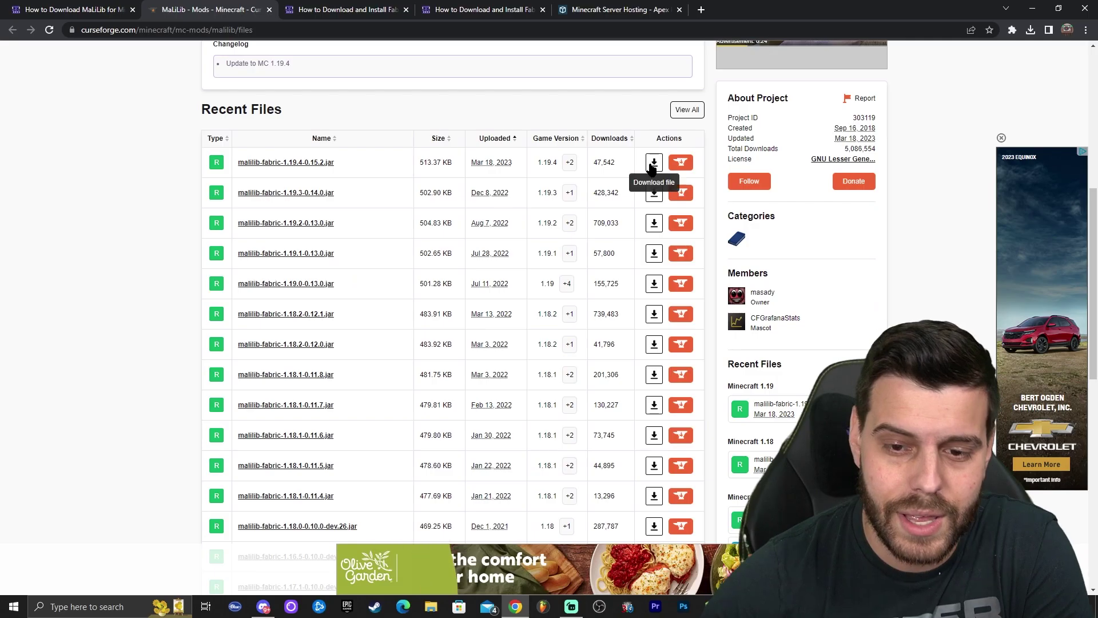
pyautogui.click(691, 285)
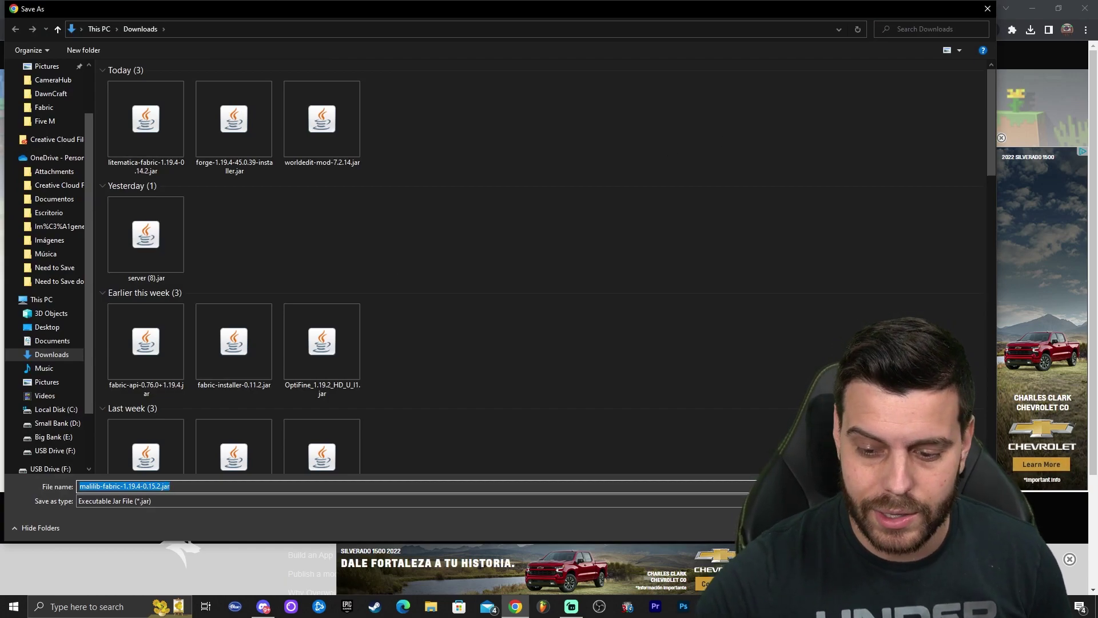
pyautogui.press('Return')
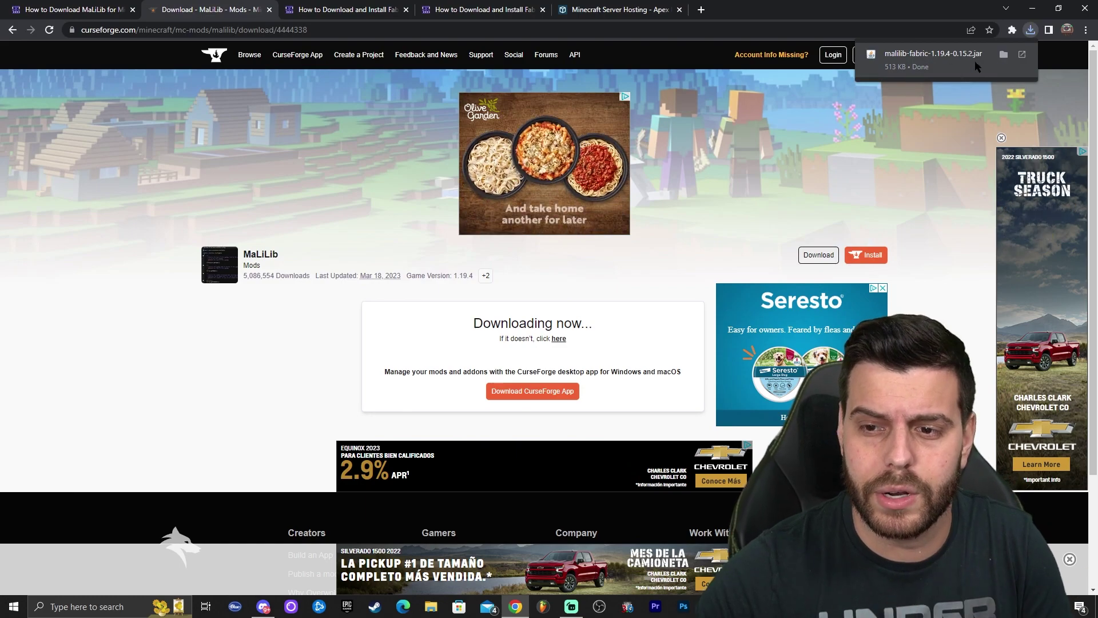
pyautogui.press('super+Down')
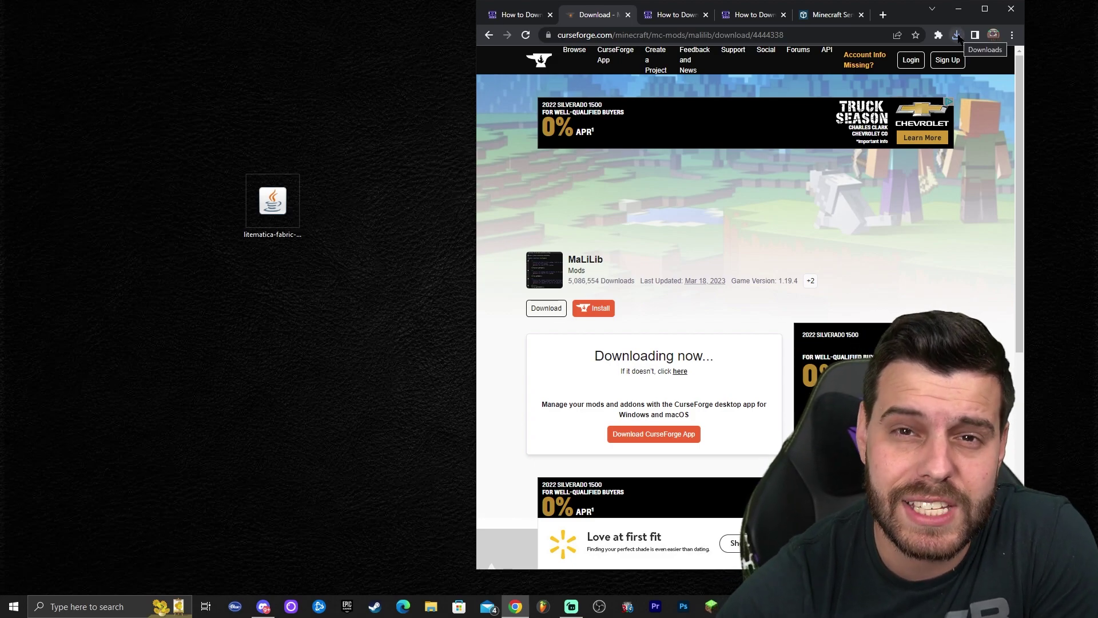
# Copy the MaLiLib jar to the desktop beside Litematica, refresh, then maximize Chrome and close the tutorial tab.
pyautogui.click(957, 35)
pyautogui.moveTo(830, 84); pyautogui.dragTo(334, 206)
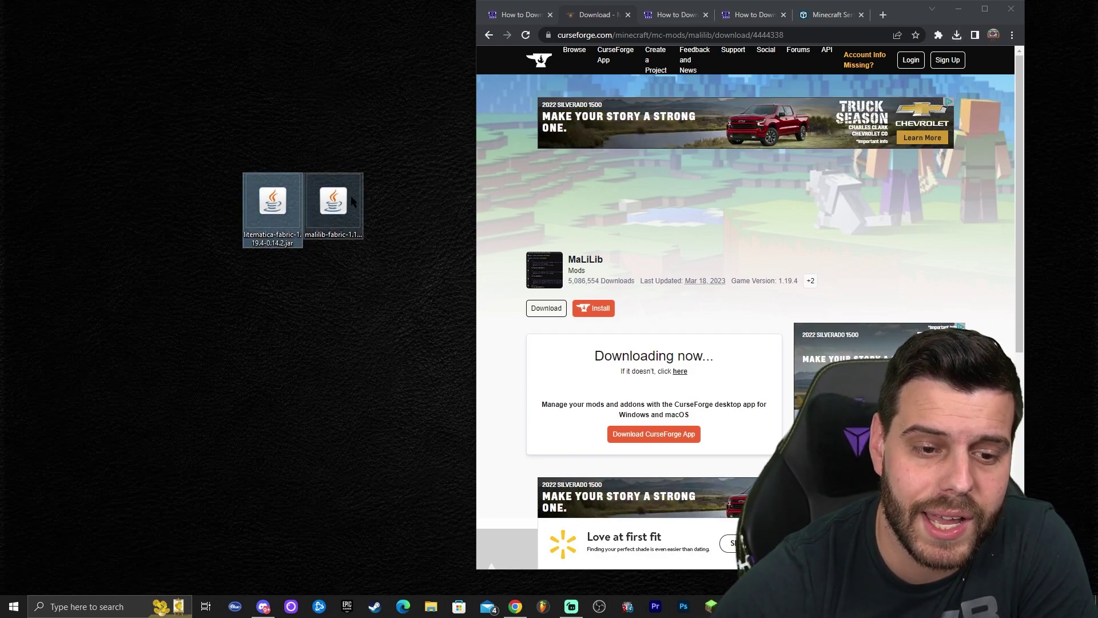
pyautogui.click(334, 204)
pyautogui.rightClick(407, 171)
pyautogui.click(426, 203)
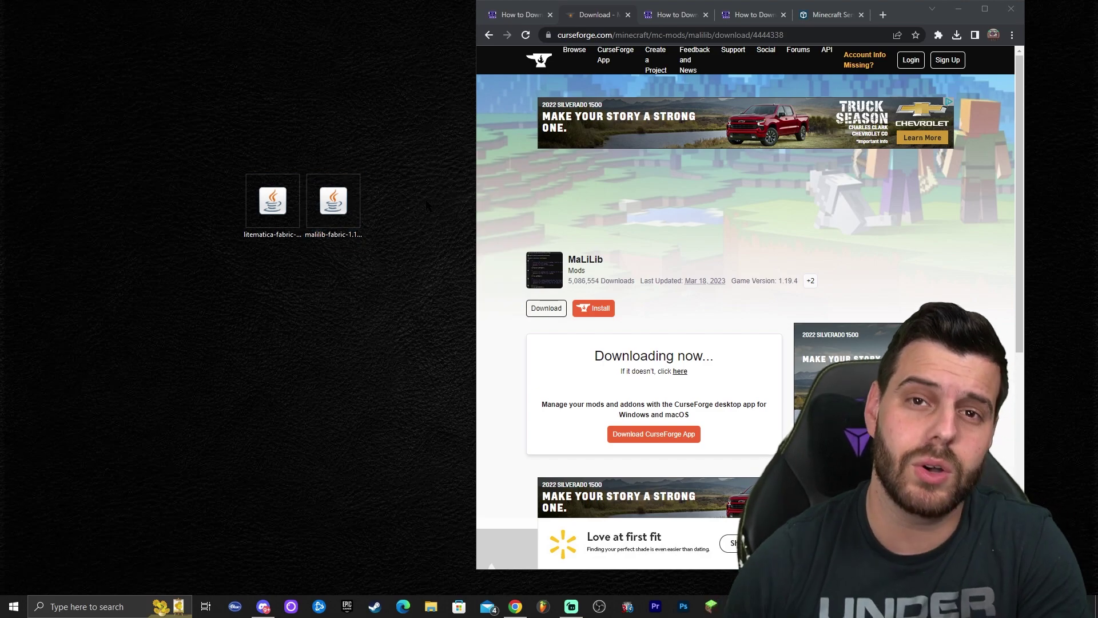
pyautogui.click(340, 240)
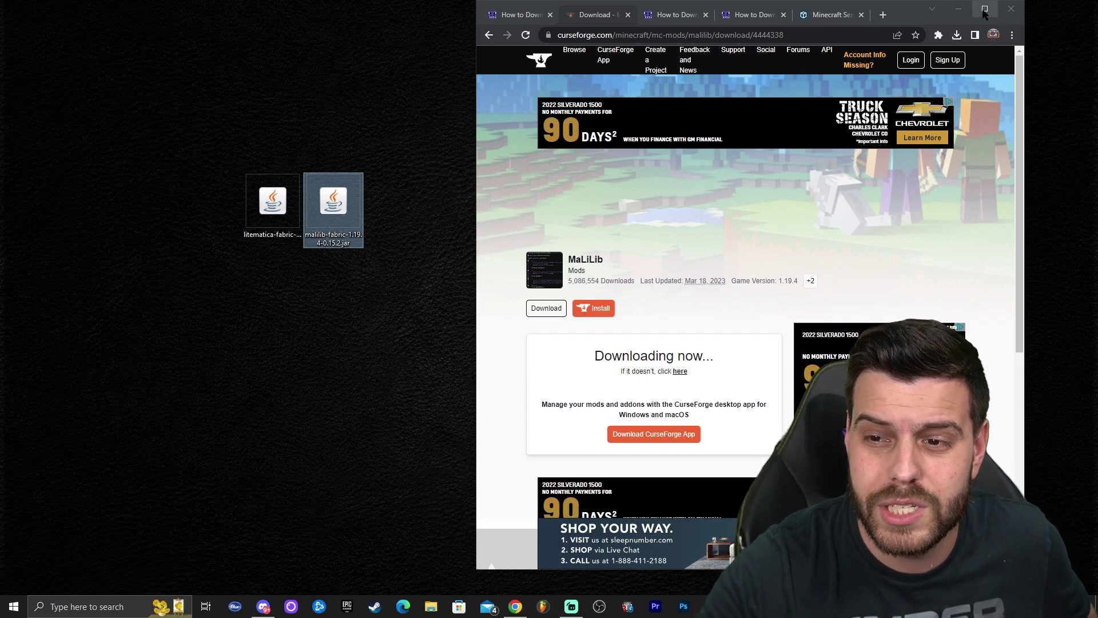
pyautogui.press('super+Up')
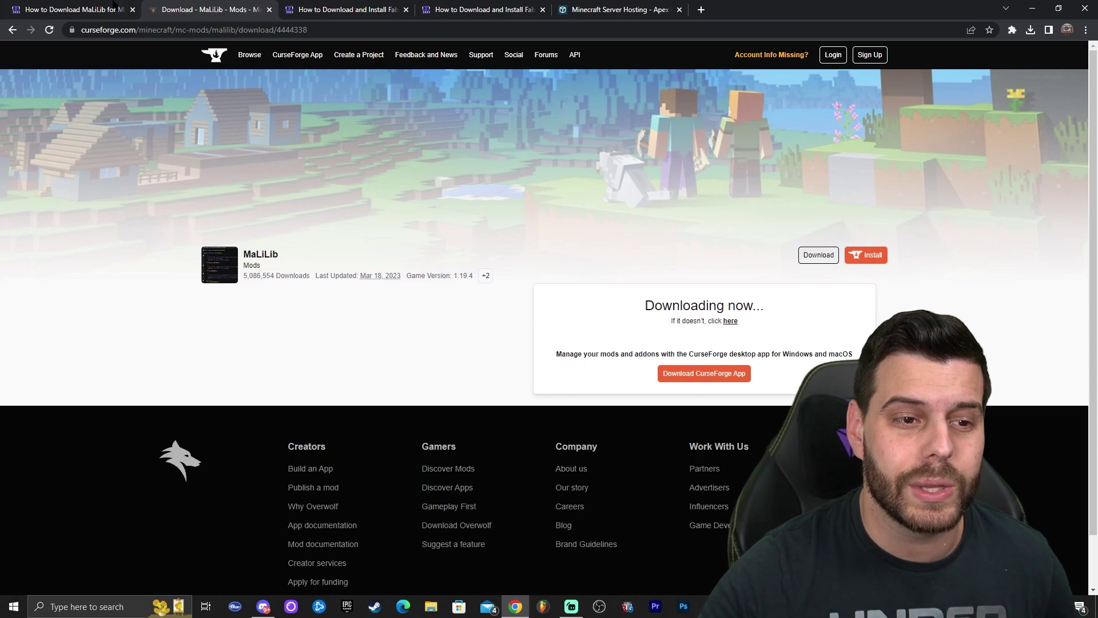
pyautogui.click(133, 10)
# Close the MaLiLib download tab and look through the Fabric Mod Loader install guide.
pyautogui.click(132, 8)
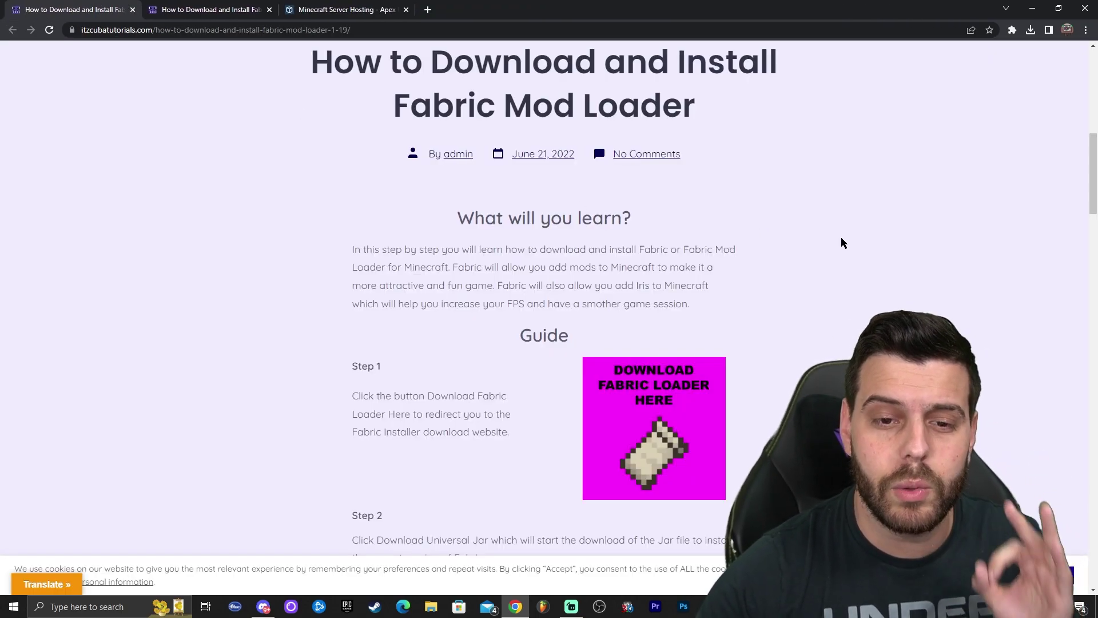
pyautogui.scroll(-4, 842, 242)
pyautogui.scroll(2, 786, 206)
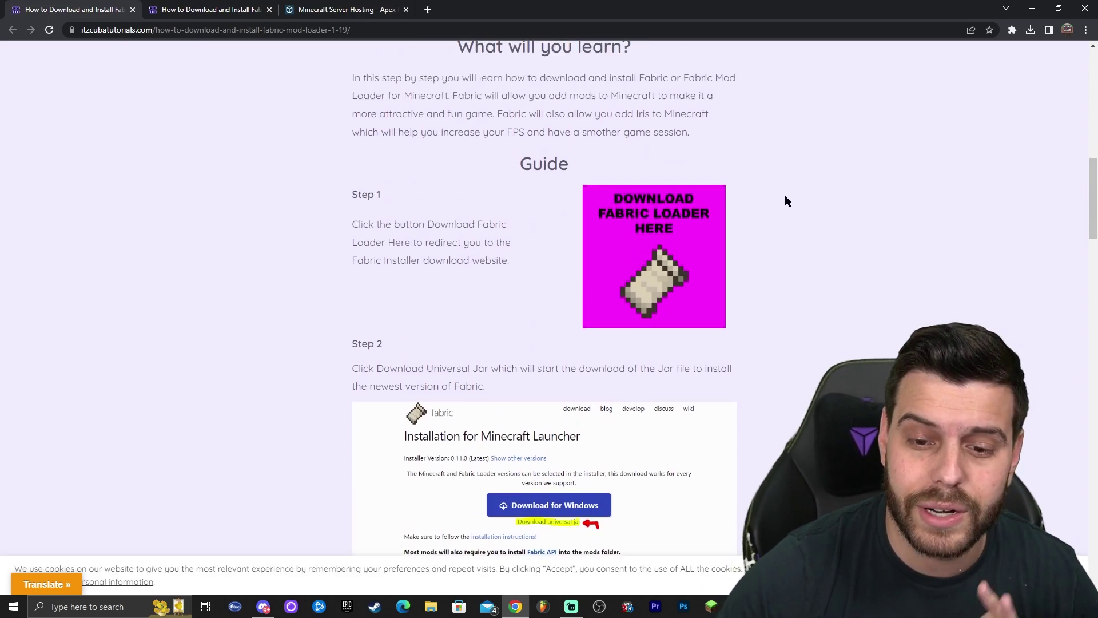
pyautogui.scroll(-1, 828, 203)
pyautogui.scroll(-6, 892, 191)
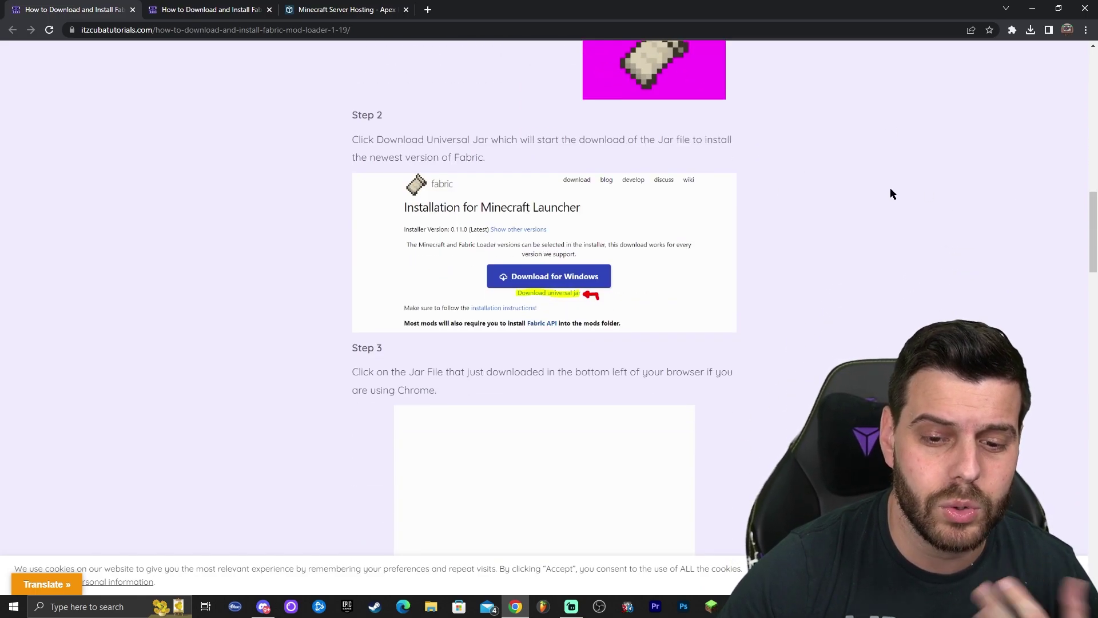
pyautogui.scroll(6, 863, 216)
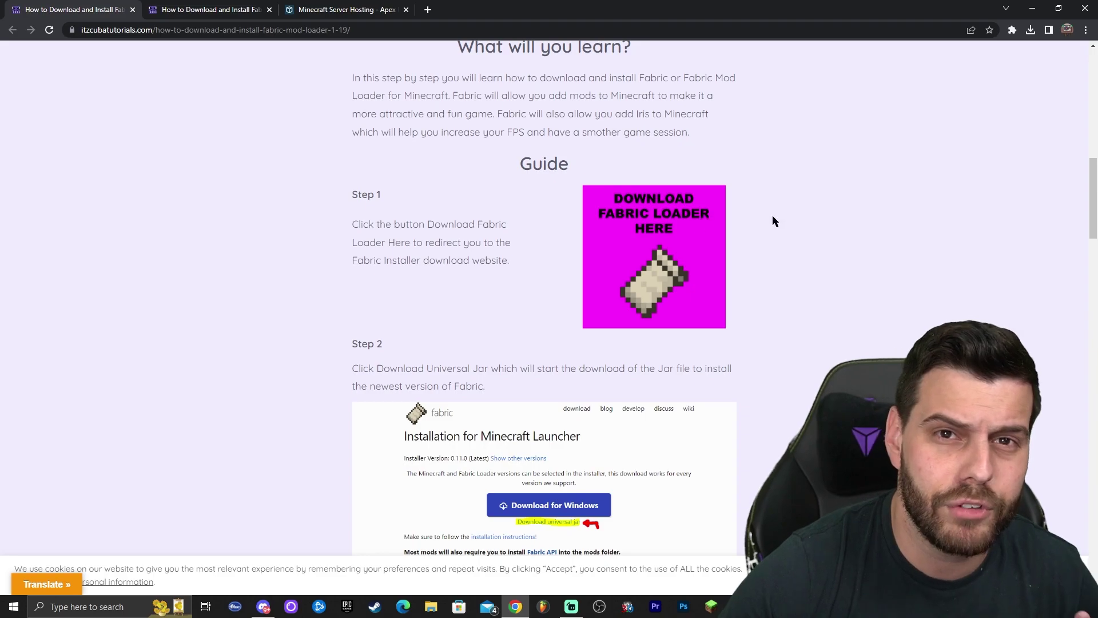
# Save the fabric-installer-0.11.2 universal jar from fabricmc.net to Downloads, then restore the window.
pyautogui.click(673, 220)
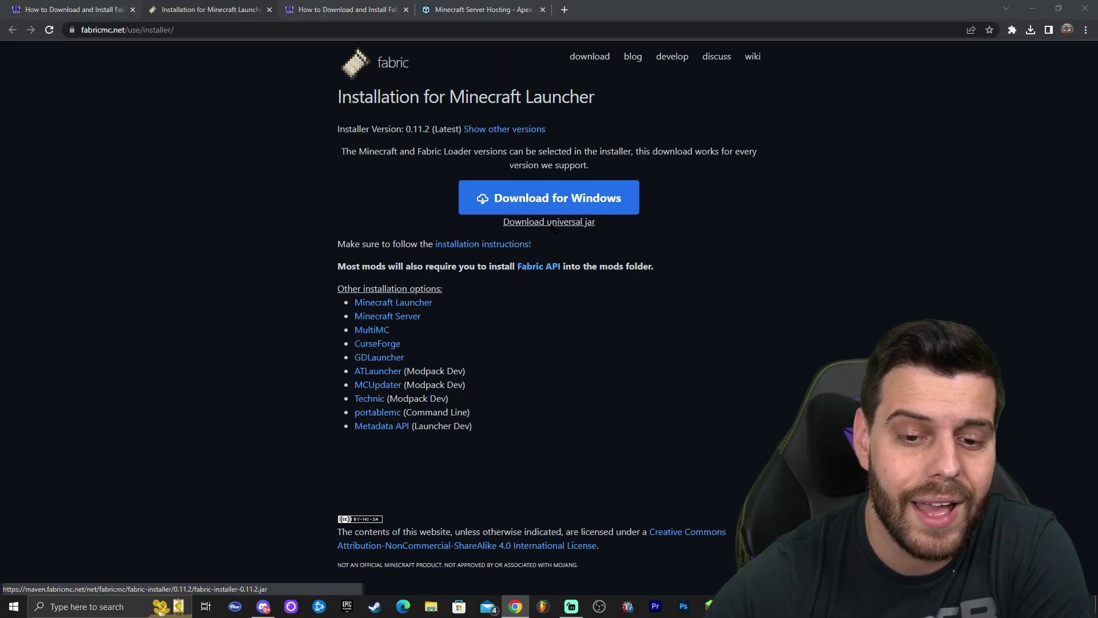
pyautogui.click(551, 315)
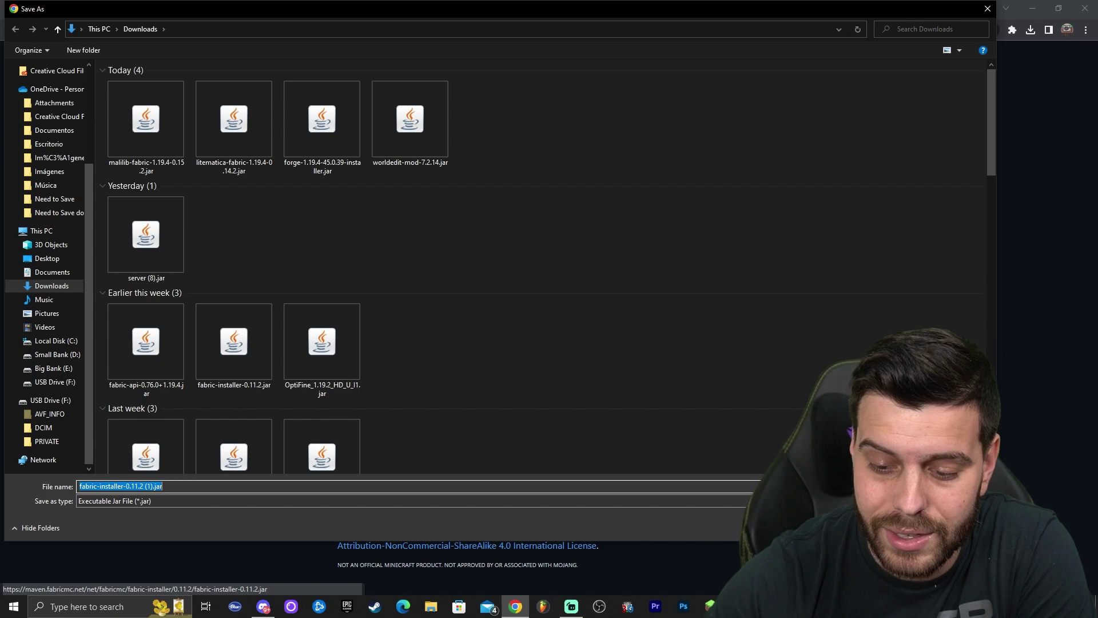
pyautogui.press('Return')
pyautogui.press('super+Down')
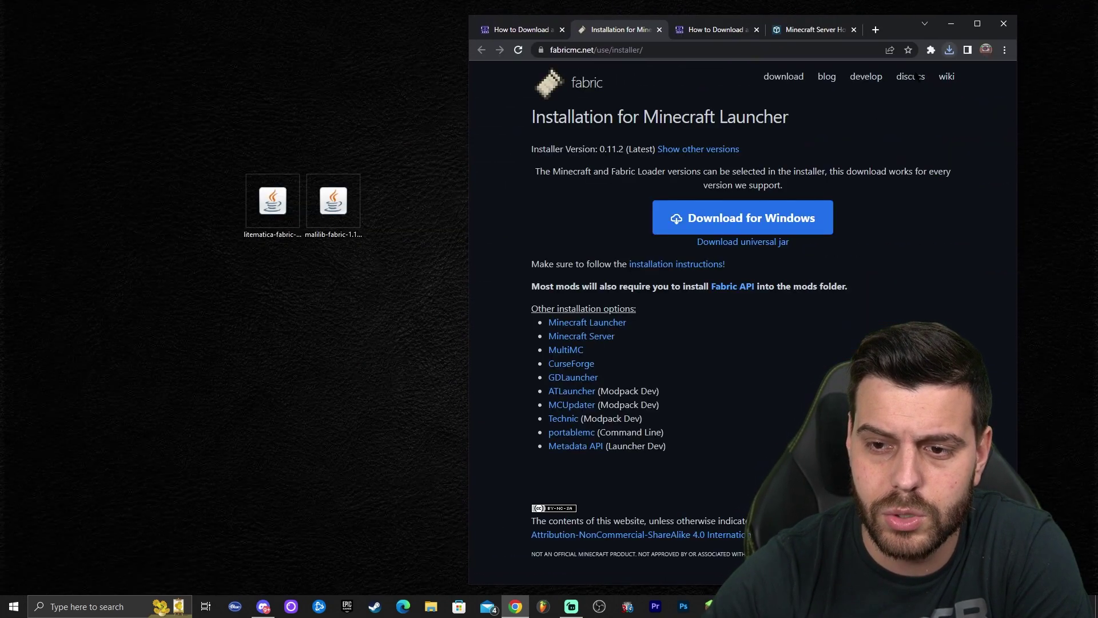
# Drag fabric-installer-0.11.2 (1).jar from Chrome's downloads onto the desktop and refresh the desktop.
pyautogui.moveTo(904, 29); pyautogui.dragTo(915, 17)
pyautogui.click(960, 37)
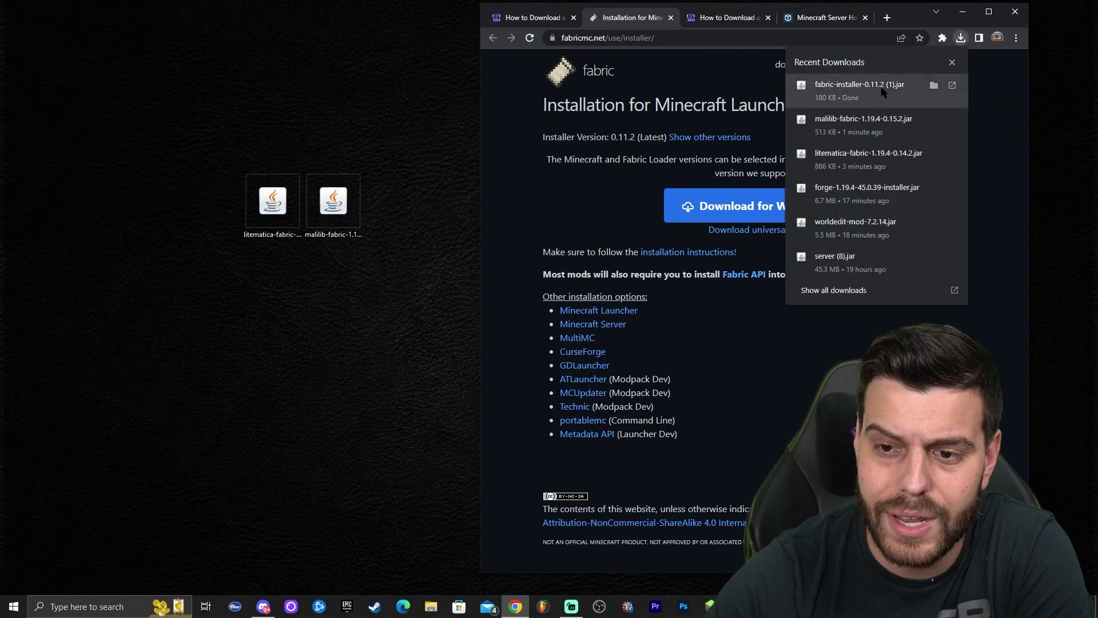
pyautogui.moveTo(861, 91); pyautogui.dragTo(646, 138)
pyautogui.moveTo(269, 300)
pyautogui.mouseDown()
pyautogui.moveTo(334, 206)
pyautogui.moveTo(273, 295)
pyautogui.mouseUp()
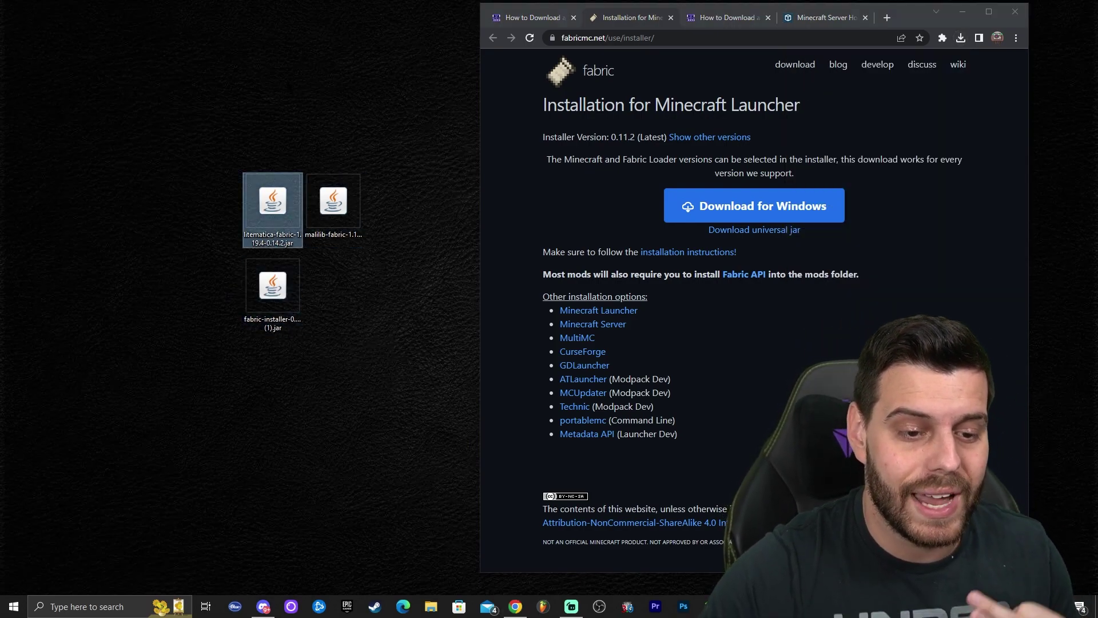
pyautogui.rightClick(326, 54)
pyautogui.click(354, 86)
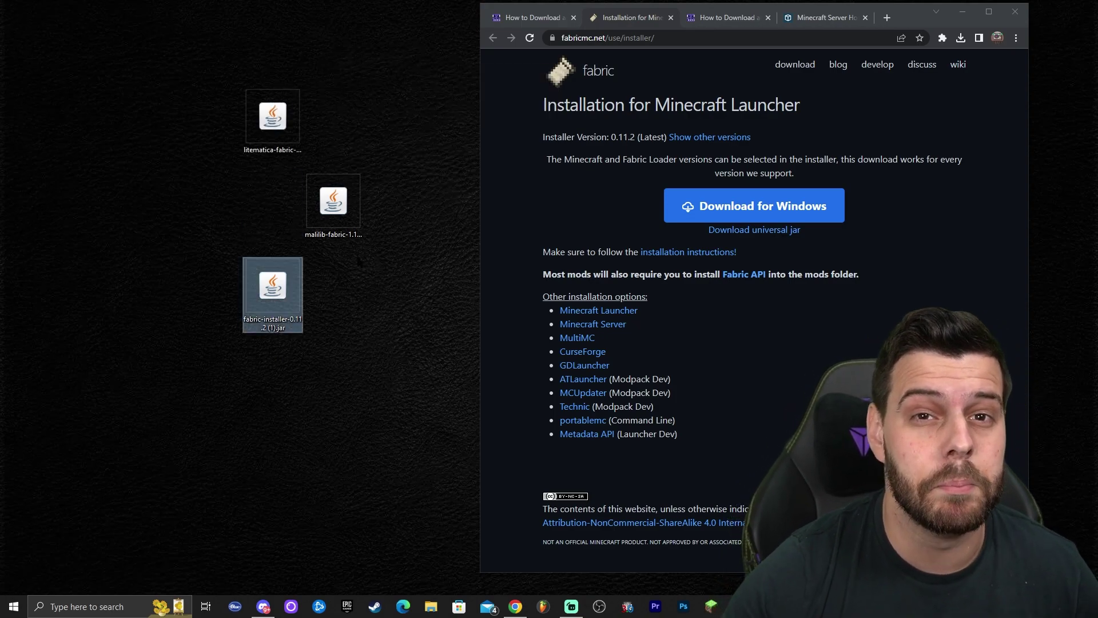
pyautogui.moveTo(453, 222); pyautogui.dragTo(200, 110)
pyautogui.click(446, 148)
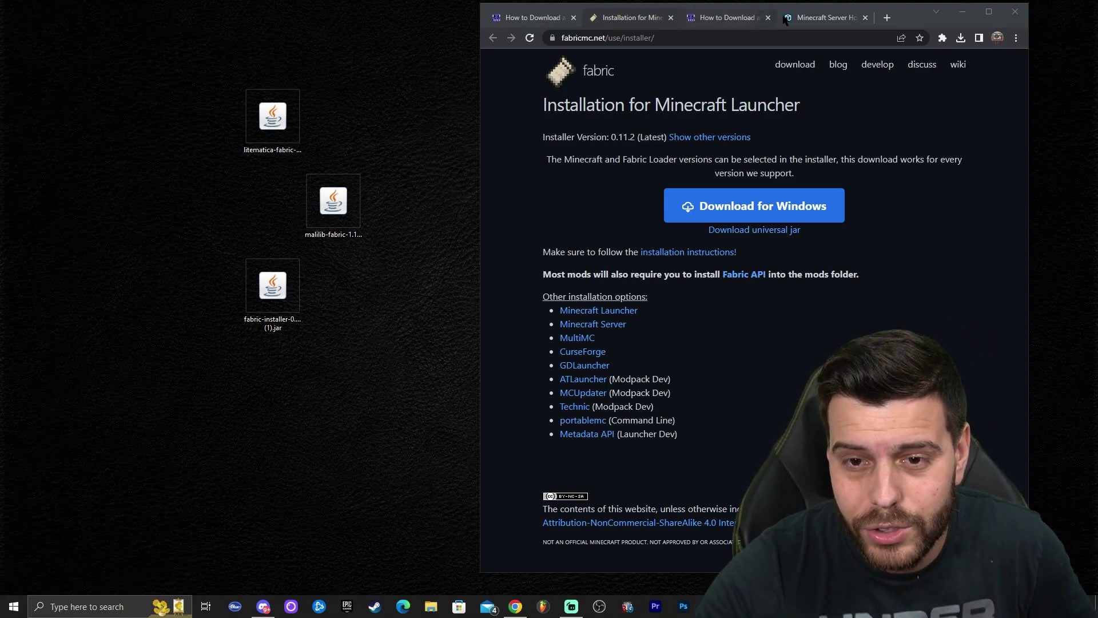
# Bring up the Fabric API tutorial page in a maximized Chrome window.
pyautogui.click(748, 22)
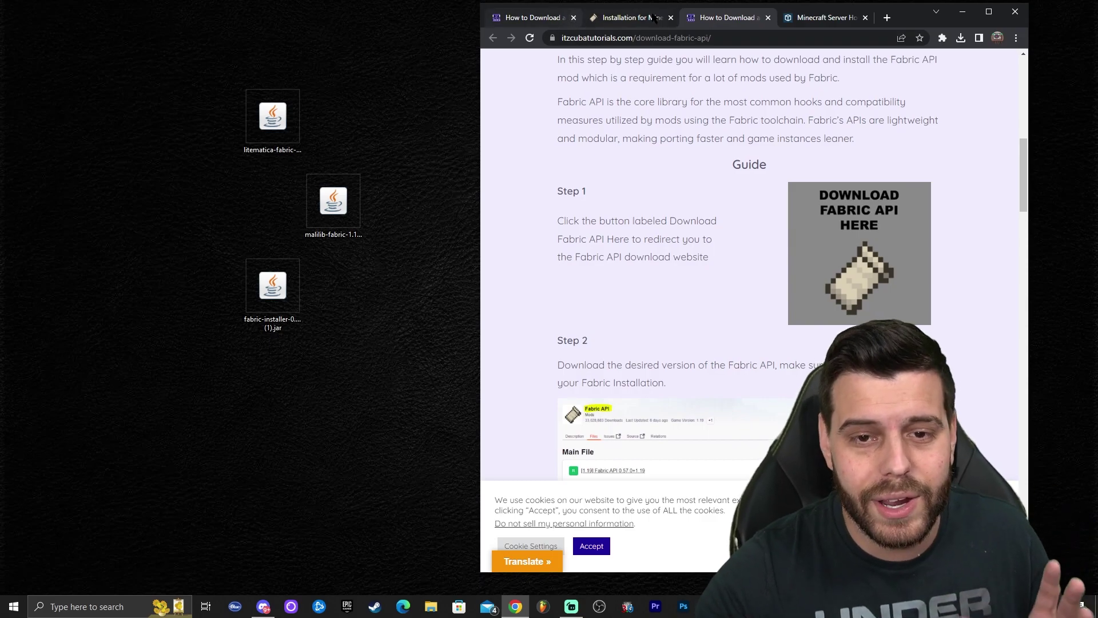
pyautogui.click(989, 12)
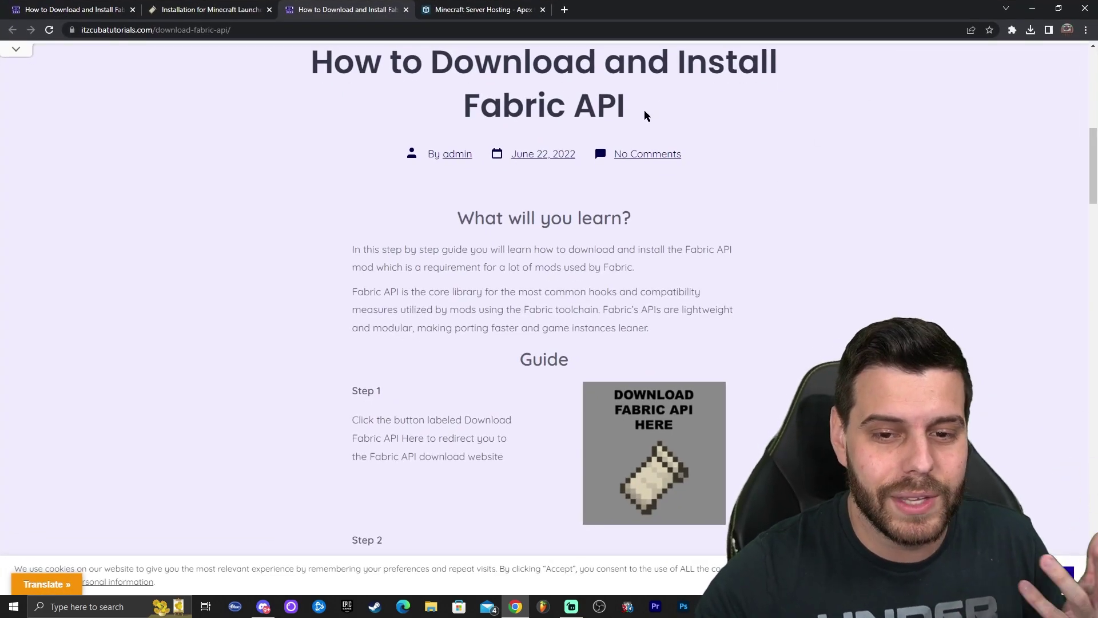
pyautogui.moveTo(644, 110); pyautogui.dragTo(482, 107)
pyautogui.scroll(-3, 762, 256)
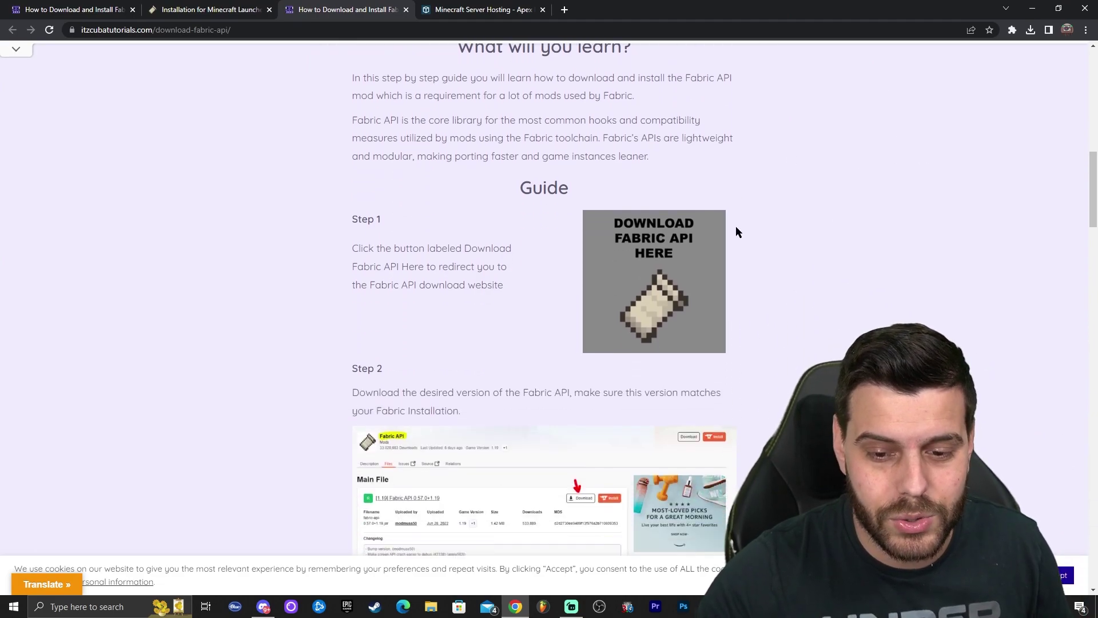
# Save Fabric API 0.76.0 for 1.19.4 from CurseForge as fabric-api-0.76.0+1.19.4 (1).jar in Downloads.
pyautogui.click(655, 233)
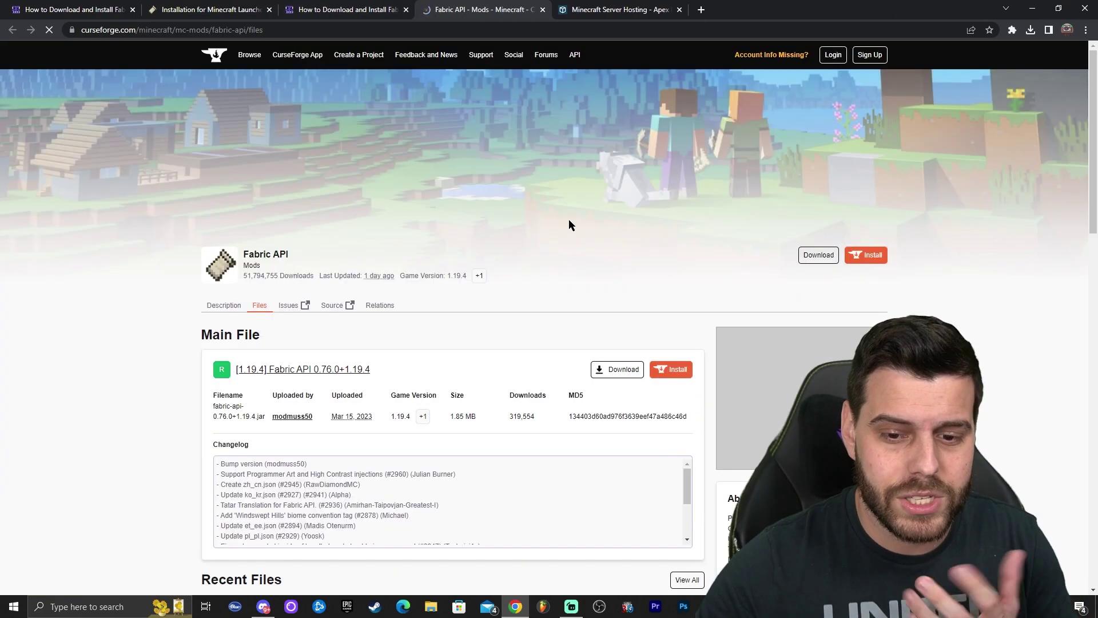
pyautogui.scroll(-6, 555, 211)
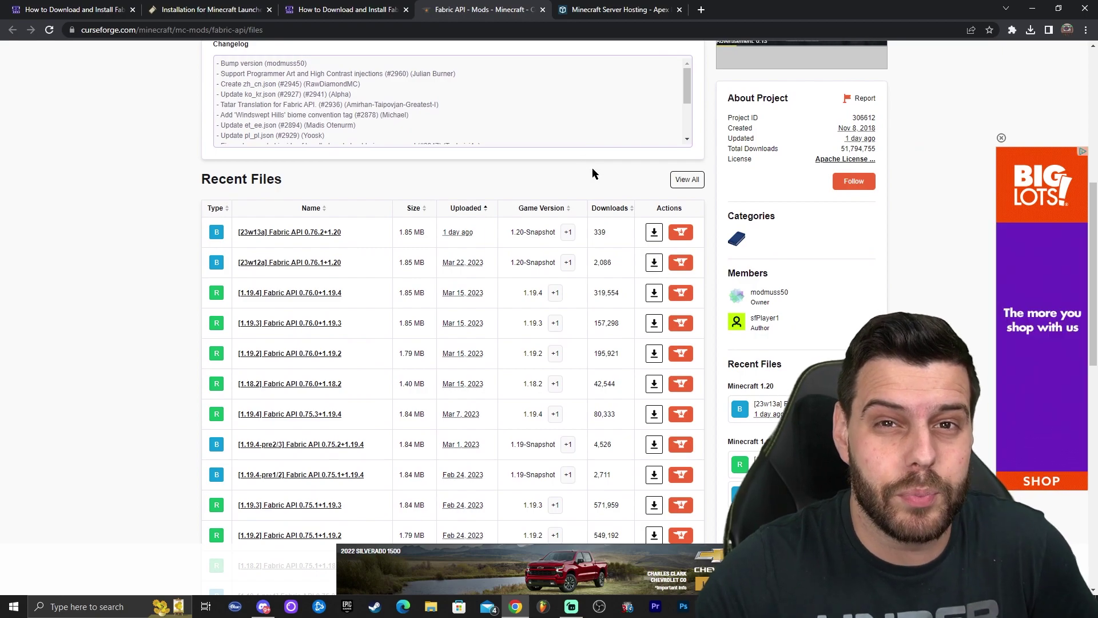
pyautogui.moveTo(523, 292); pyautogui.dragTo(538, 298)
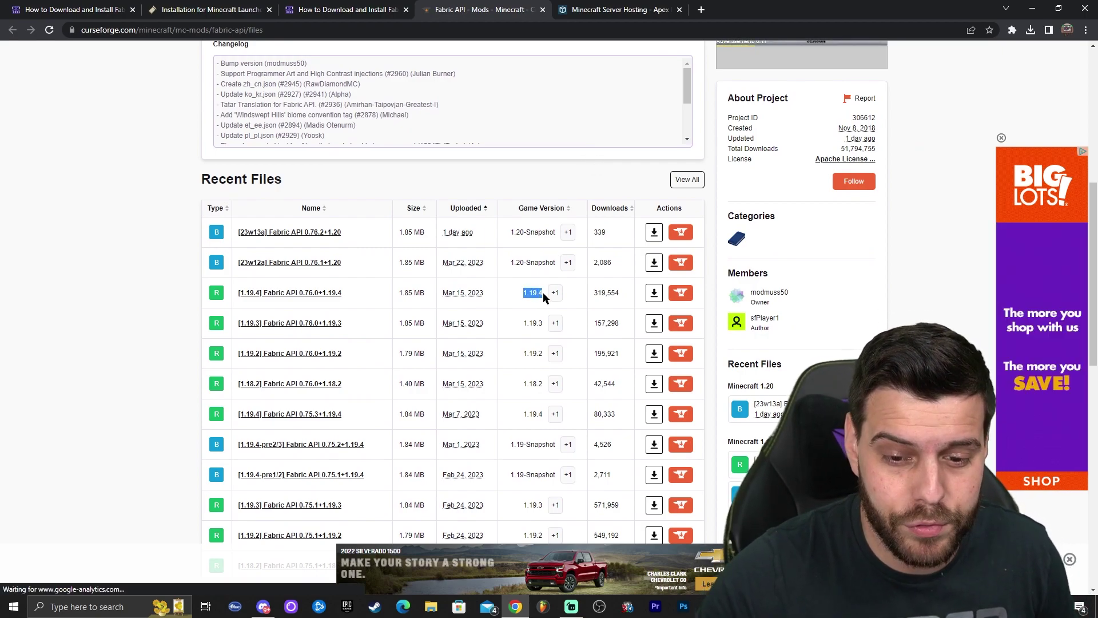
pyautogui.click(653, 294)
pyautogui.click(654, 294)
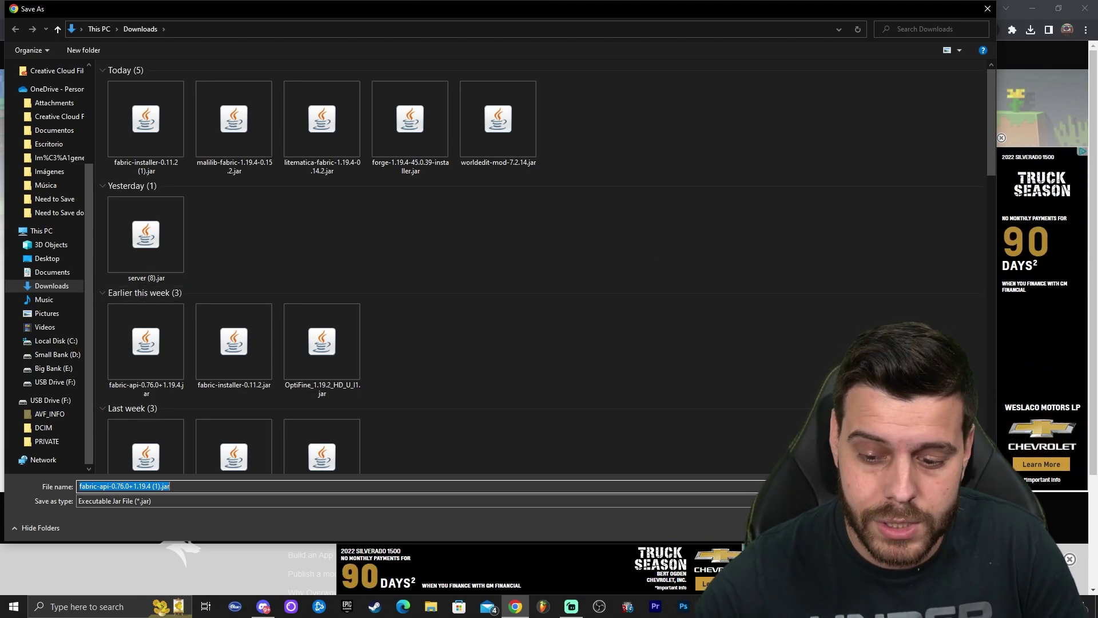
pyautogui.press('Return')
# Drag the downloaded fabric-api-0.76.0+1.19.4 jar from Chrome's downloads onto the desktop.
pyautogui.moveTo(865, 9); pyautogui.dragTo(835, 14)
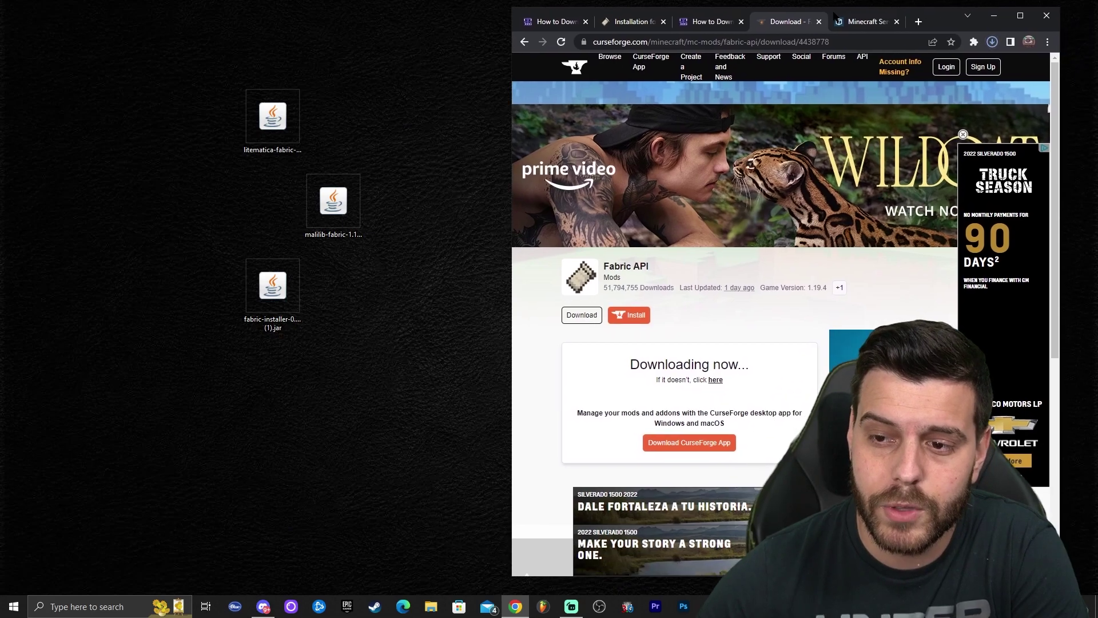
pyautogui.click(992, 42)
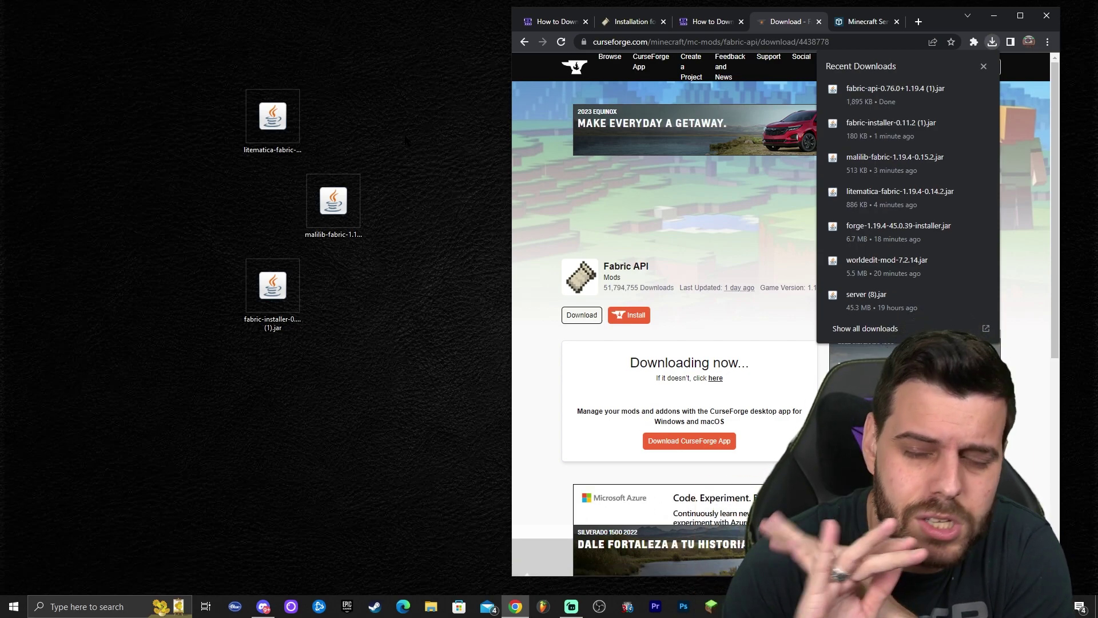
pyautogui.moveTo(895, 92); pyautogui.dragTo(413, 192)
pyautogui.click(516, 606)
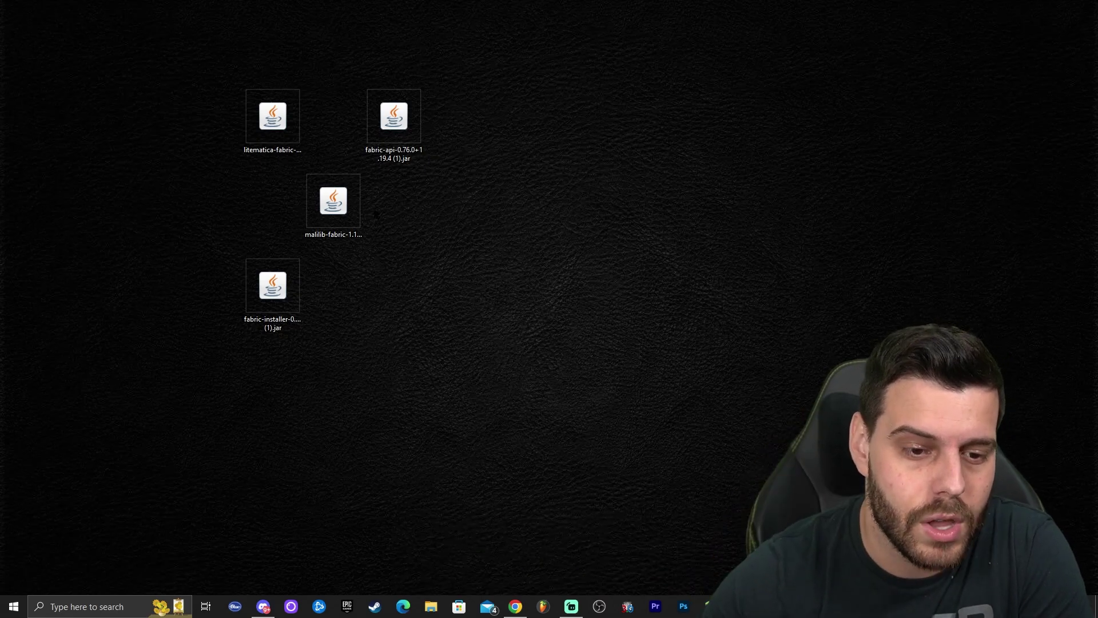
# Line up the three mod jars in one row with the installer jar below, then refresh the desktop.
pyautogui.moveTo(347, 200); pyautogui.dragTo(347, 115)
pyautogui.click(280, 124)
pyautogui.click(327, 126)
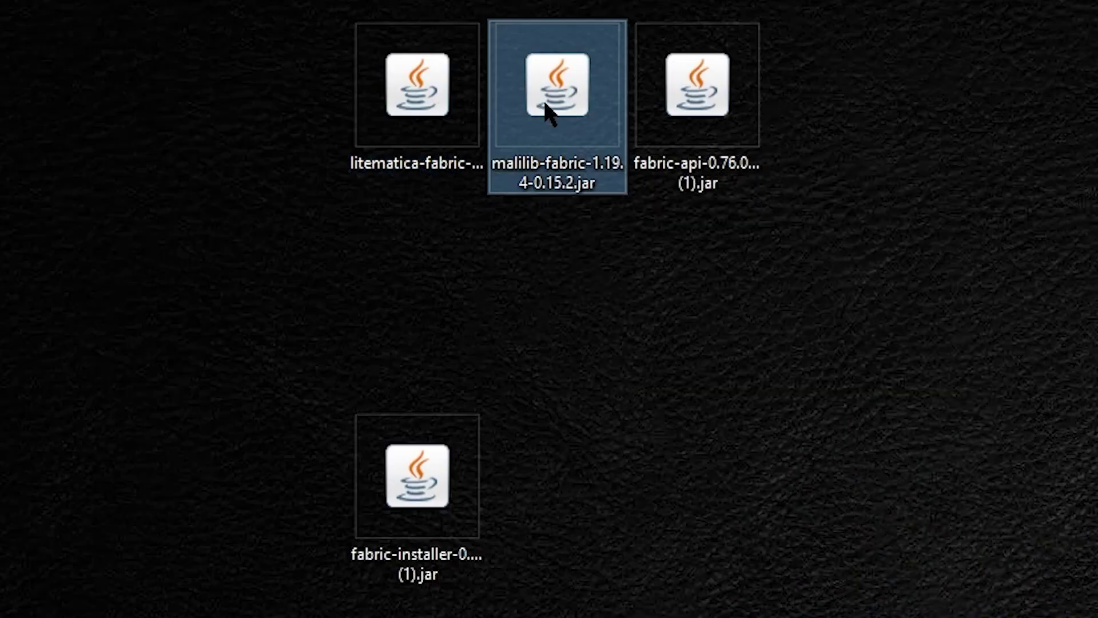
pyautogui.moveTo(1011, 135); pyautogui.dragTo(318, 9)
pyautogui.click(443, 460)
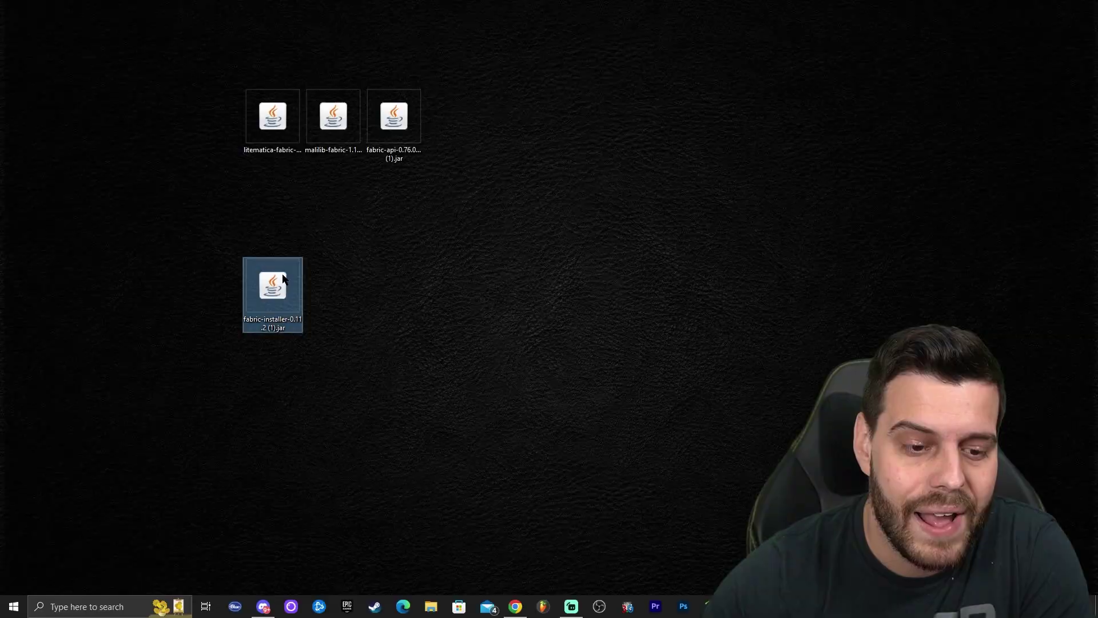
pyautogui.moveTo(283, 279); pyautogui.dragTo(343, 280)
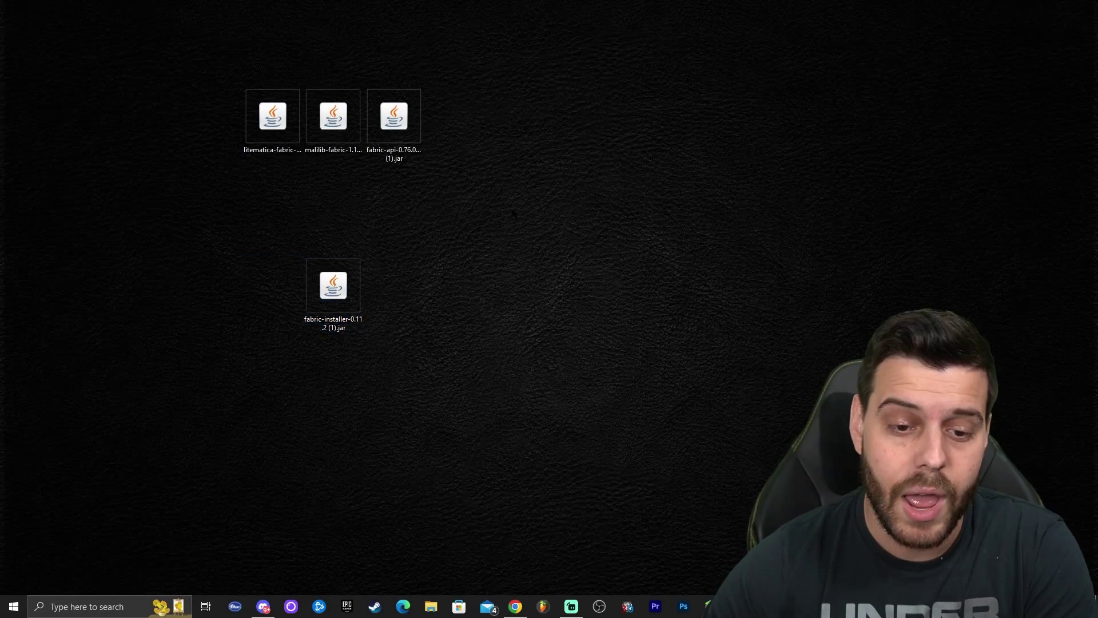
pyautogui.rightClick(499, 197)
pyautogui.click(535, 232)
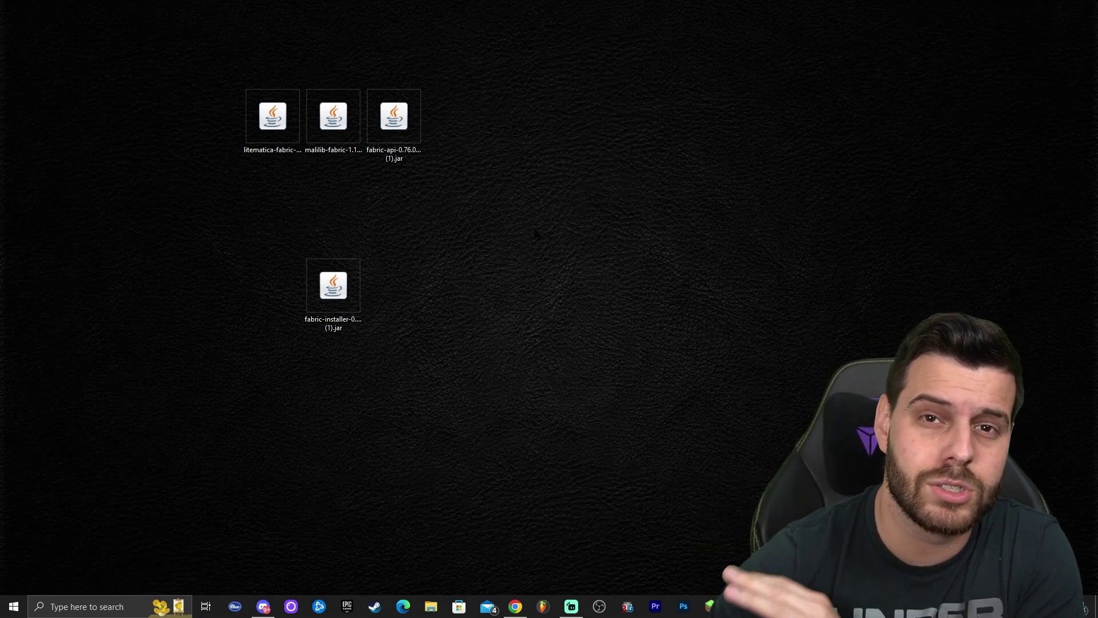
# Launch the fabric-installer jar from the desktop to open the Fabric Installer.
pyautogui.rightClick(560, 181)
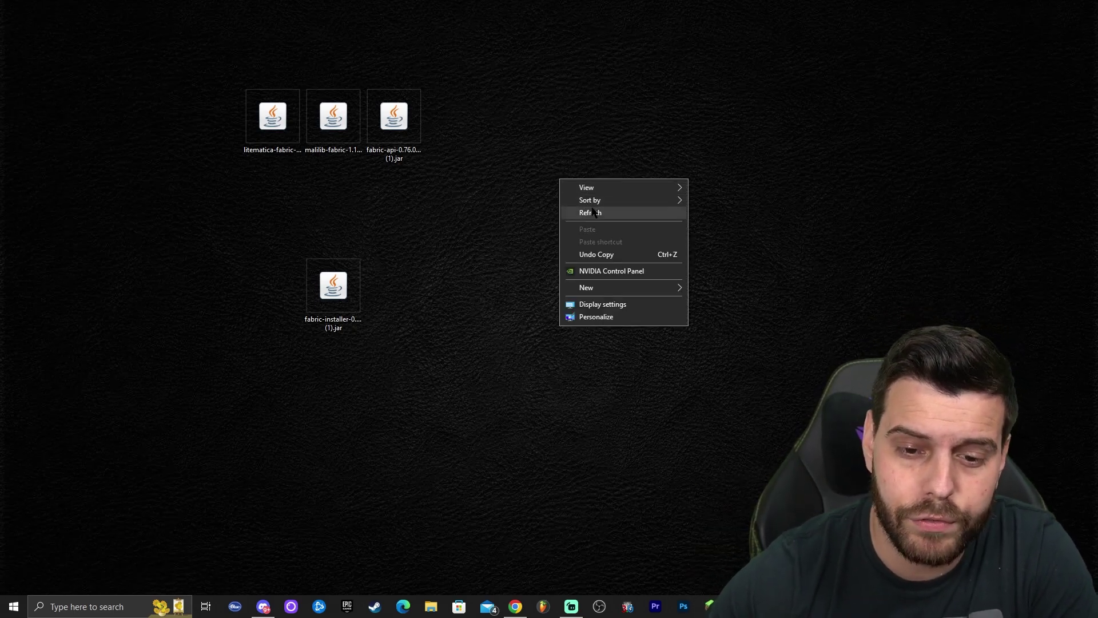
pyautogui.press('Escape')
pyautogui.doubleClick(353, 296)
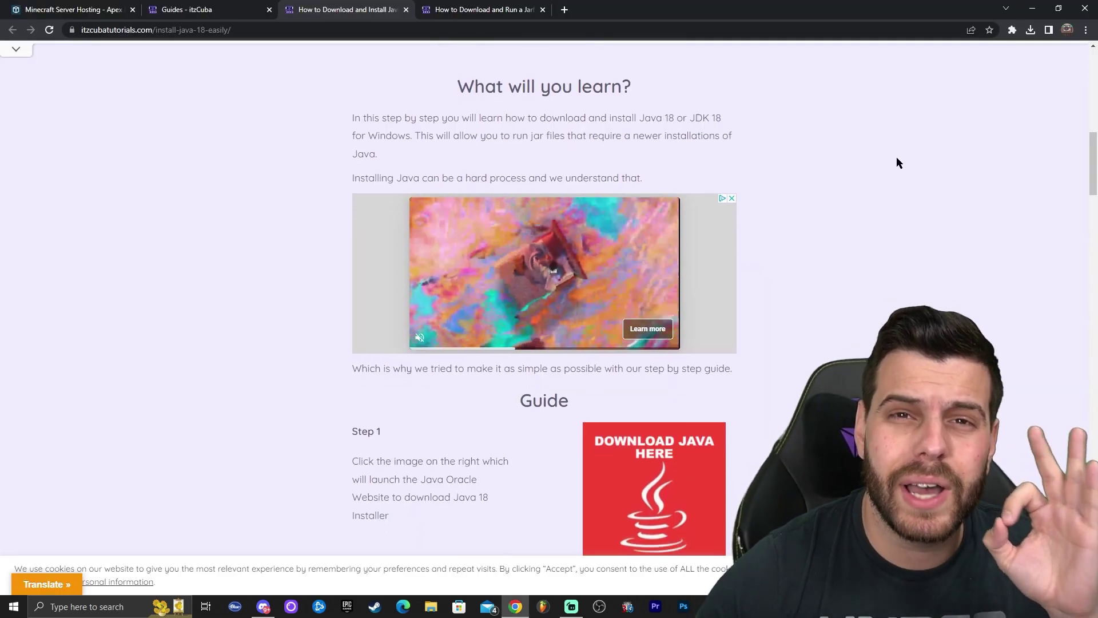
# Scroll through the Java 18 guide and restore Chrome to a smaller window.
pyautogui.scroll(-5, 948, 181)
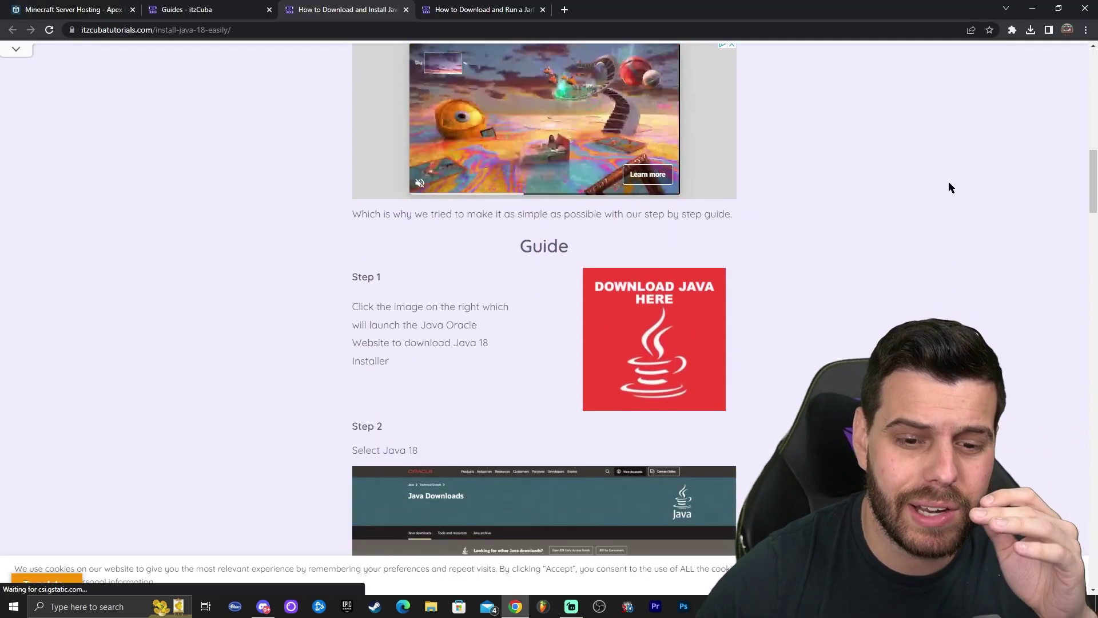
pyautogui.scroll(-6, 856, 169)
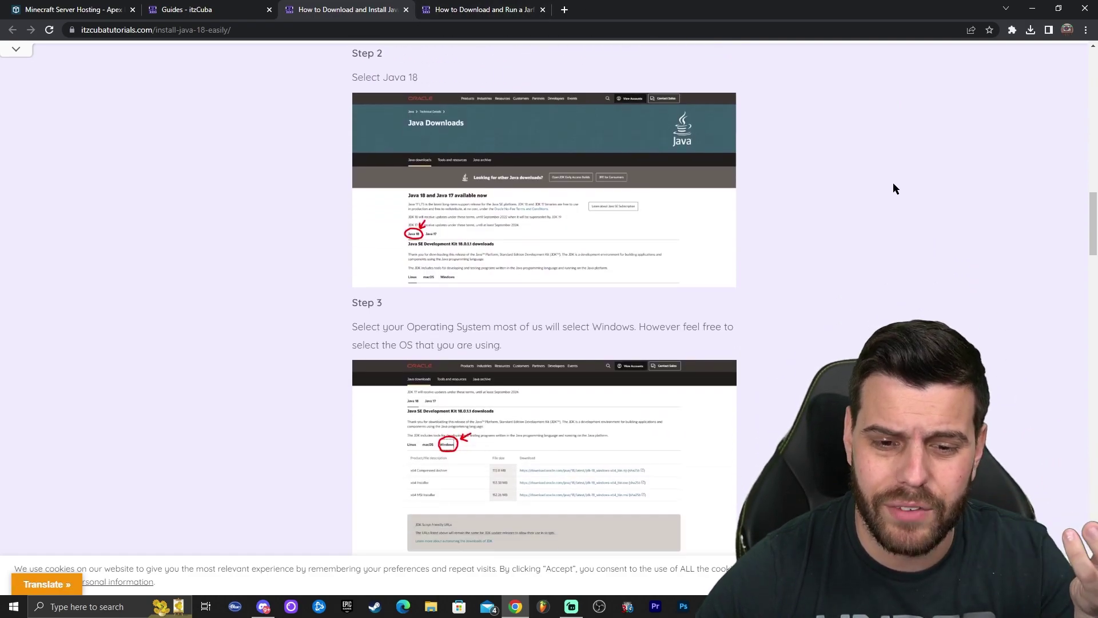
pyautogui.doubleClick(780, 6)
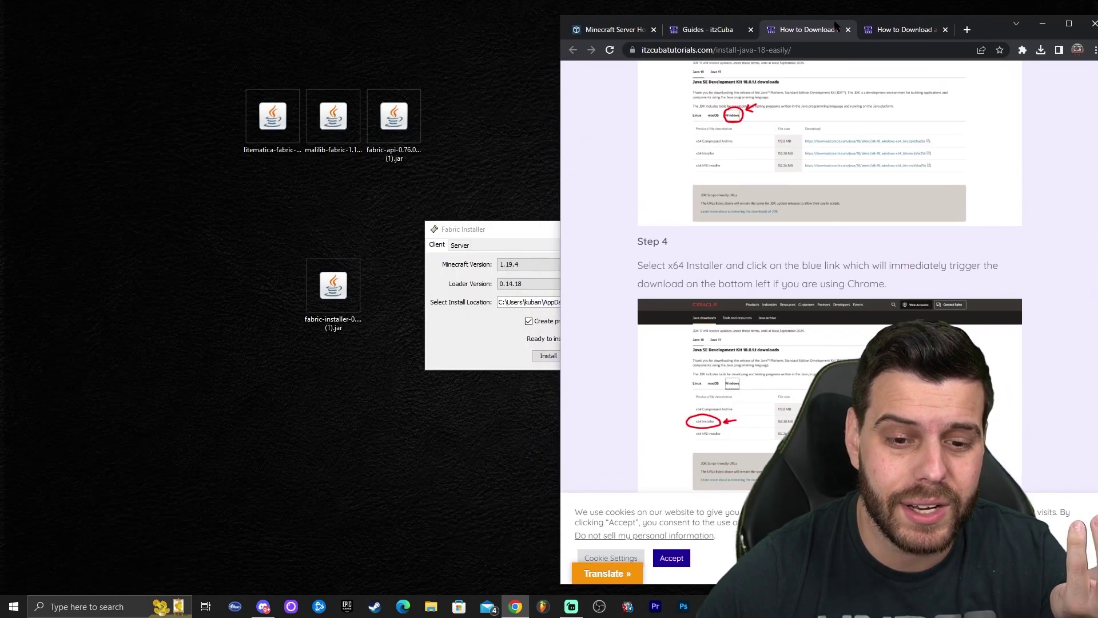
pyautogui.moveTo(495, 231); pyautogui.dragTo(306, 191)
# Switch to the Jarfix guide tab, skim it, and bring the Fabric Installer into view.
pyautogui.click(904, 31)
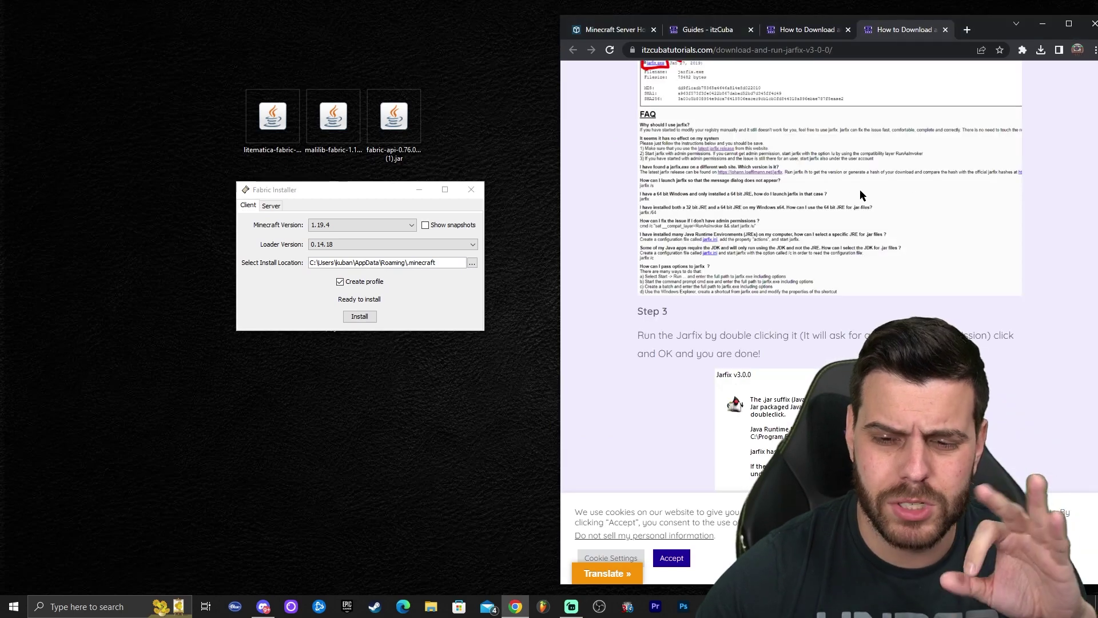
pyautogui.scroll(-3, 860, 190)
pyautogui.scroll(-1, 952, 177)
pyautogui.scroll(6, 956, 173)
pyautogui.scroll(-1, 962, 143)
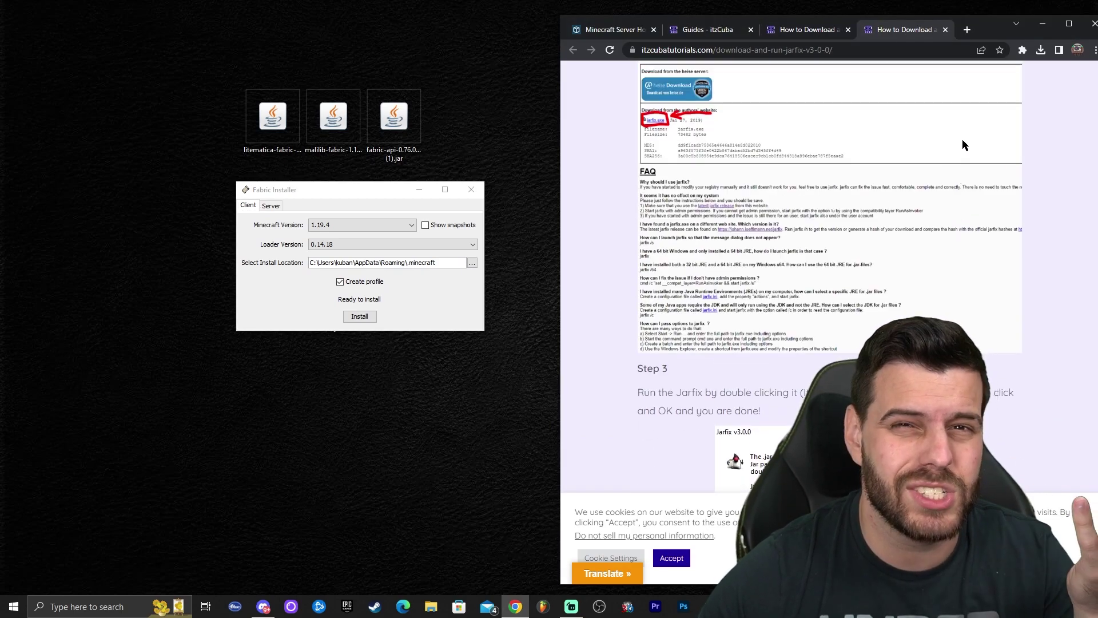
pyautogui.scroll(2, 969, 143)
pyautogui.moveTo(366, 193); pyautogui.dragTo(413, 228)
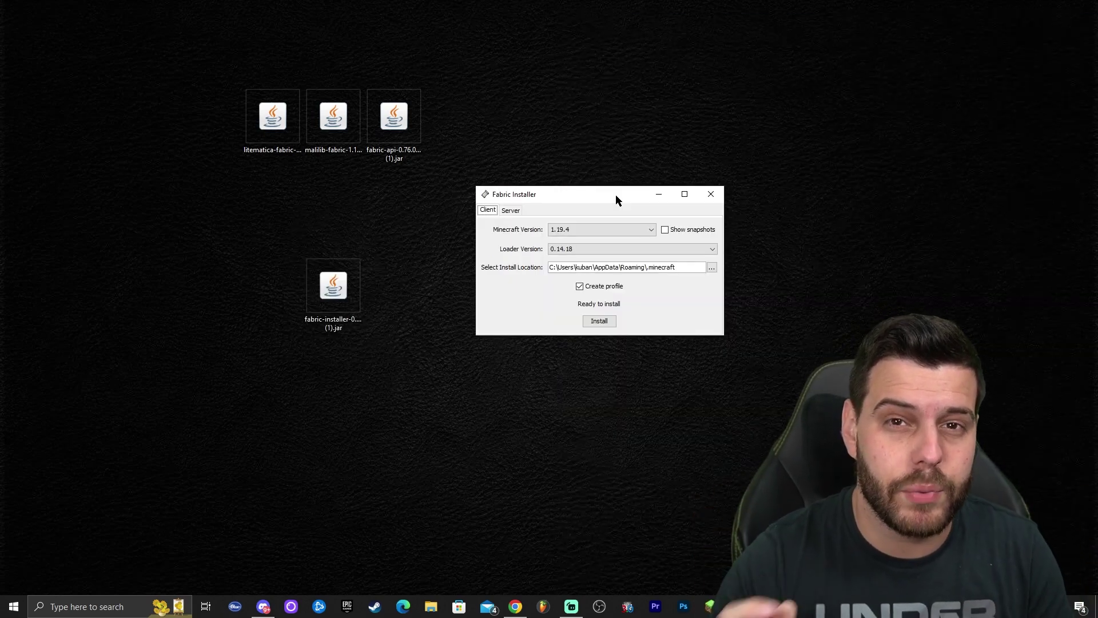
# Install Fabric Loader 0.14.18 for Minecraft 1.19.4 with a profile created.
pyautogui.moveTo(620, 192); pyautogui.dragTo(589, 184)
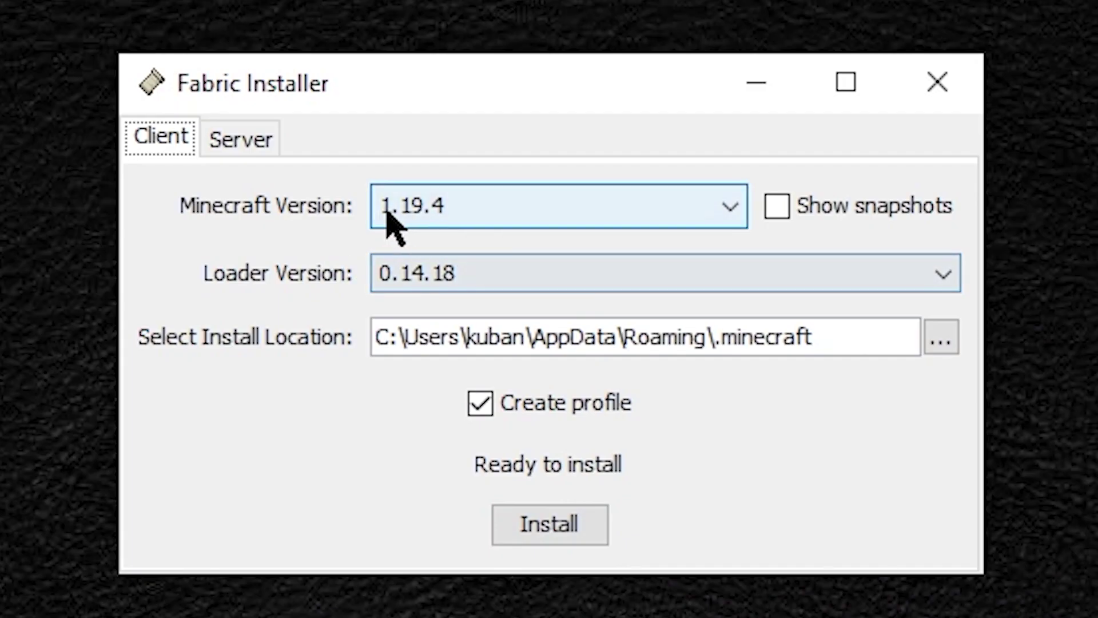
pyautogui.click(572, 517)
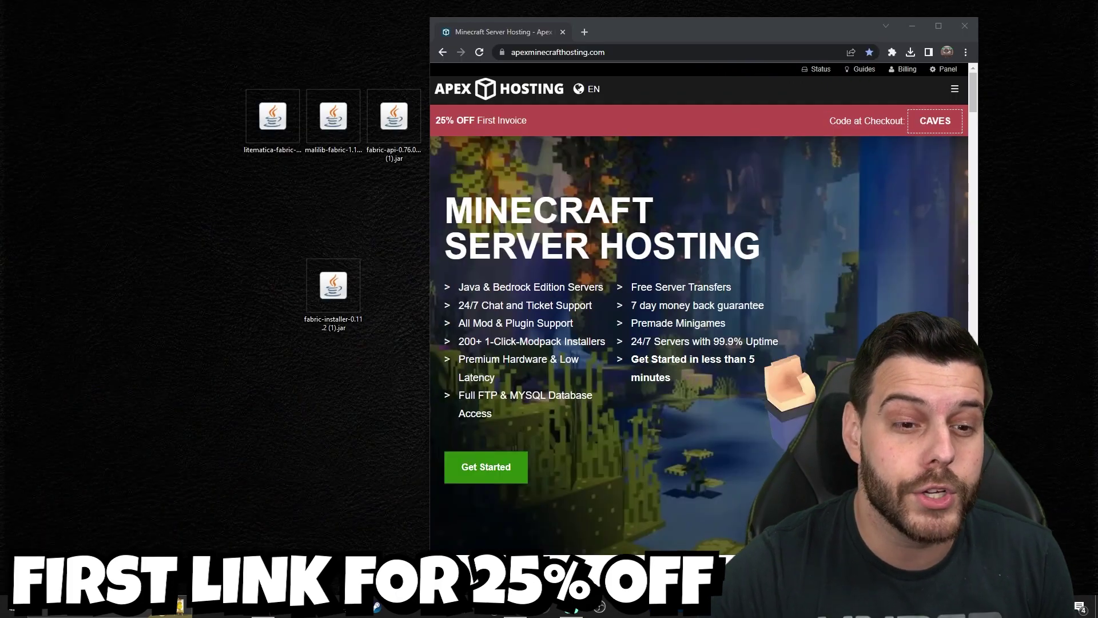
pyautogui.doubleClick(764, 35)
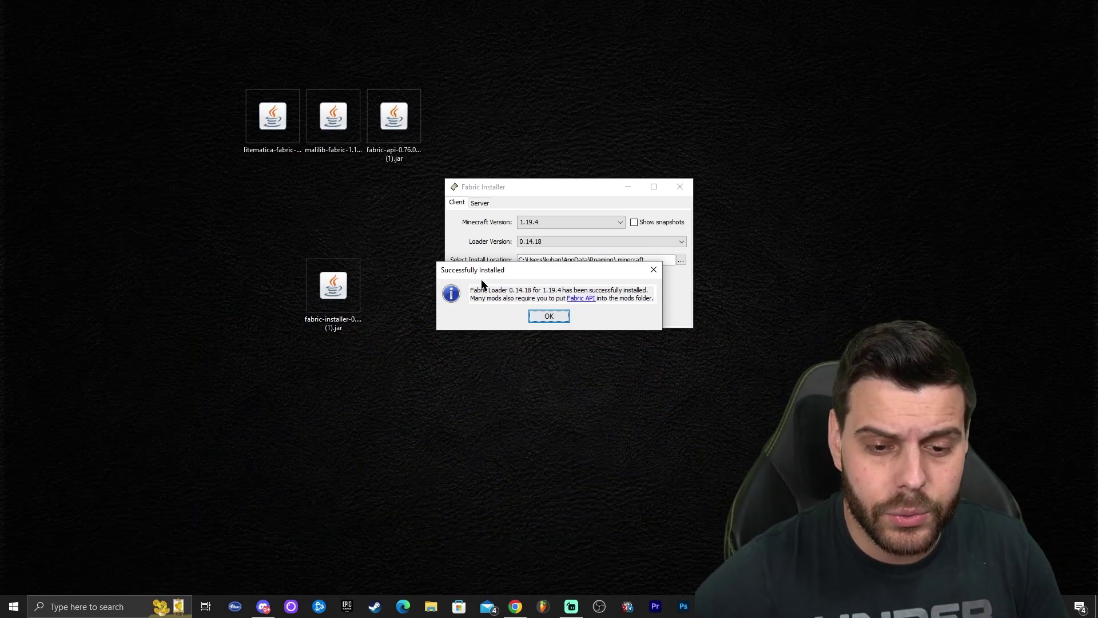
# Acknowledge the successful install, close the Fabric Installer, and delete the installer jar.
pyautogui.click(549, 316)
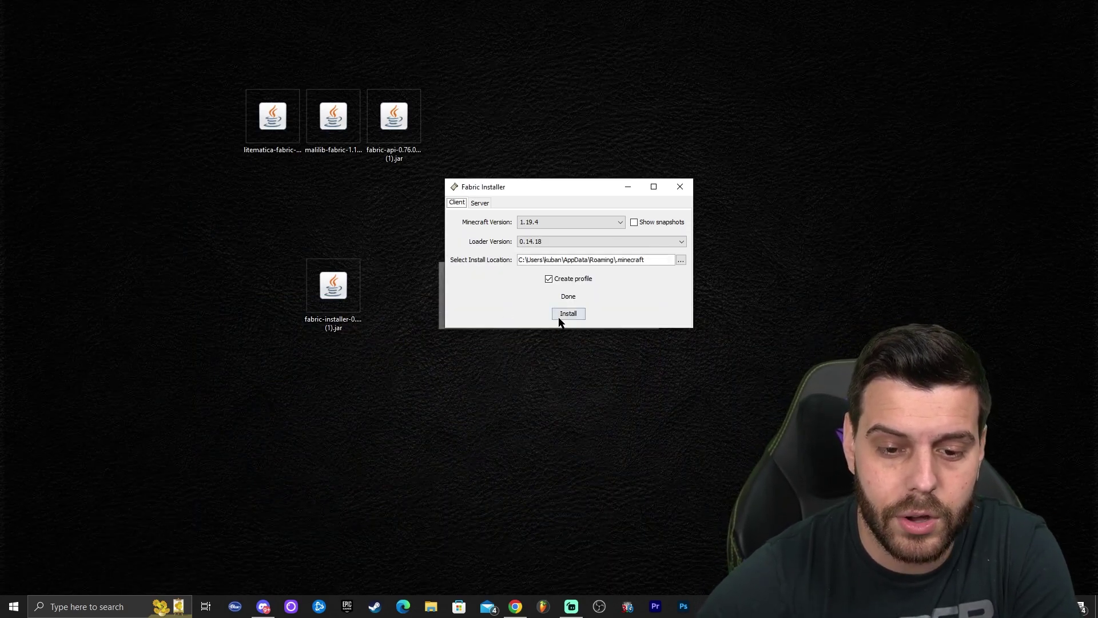
pyautogui.click(680, 187)
pyautogui.click(333, 289)
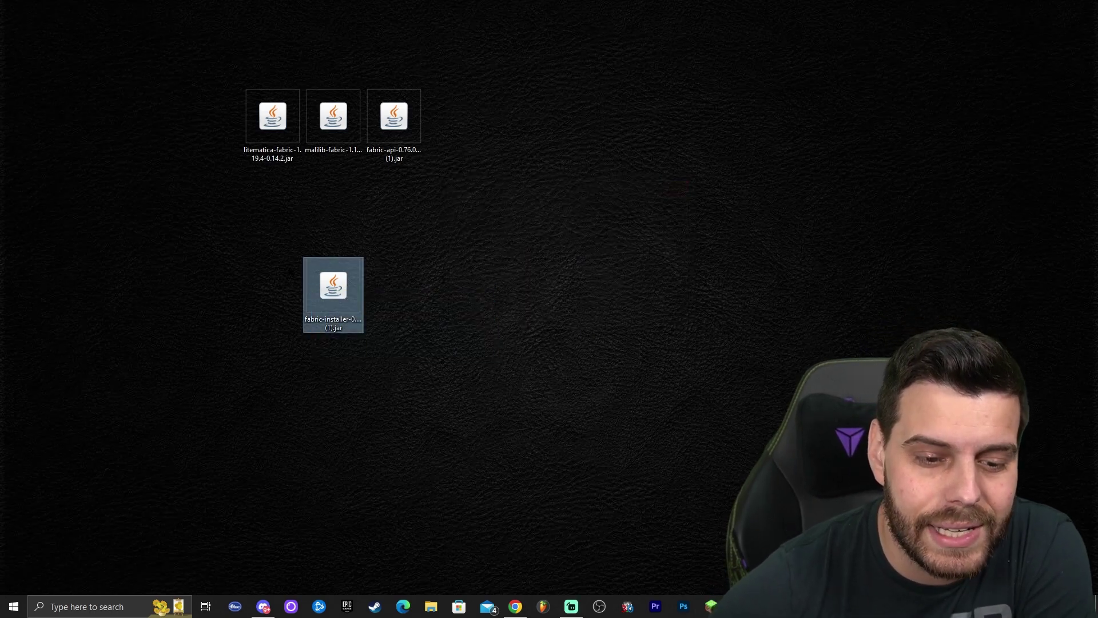
pyautogui.press('Delete')
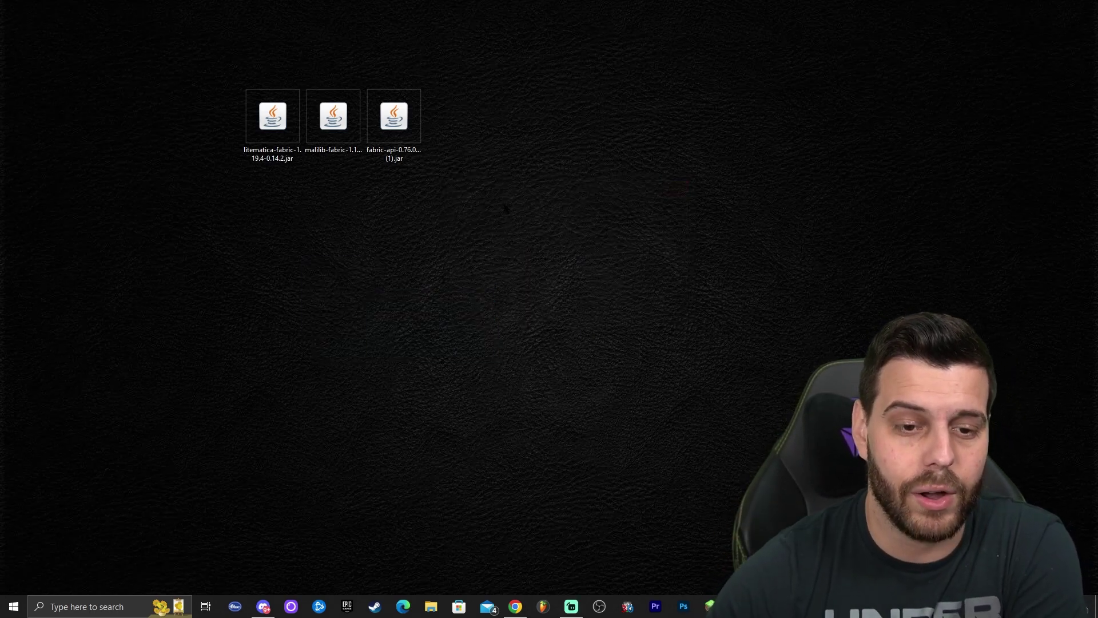
# Refresh the desktop with the three mod jars remaining.
pyautogui.moveTo(529, 213); pyautogui.dragTo(243, 89)
pyautogui.rightClick(580, 113)
pyautogui.click(626, 147)
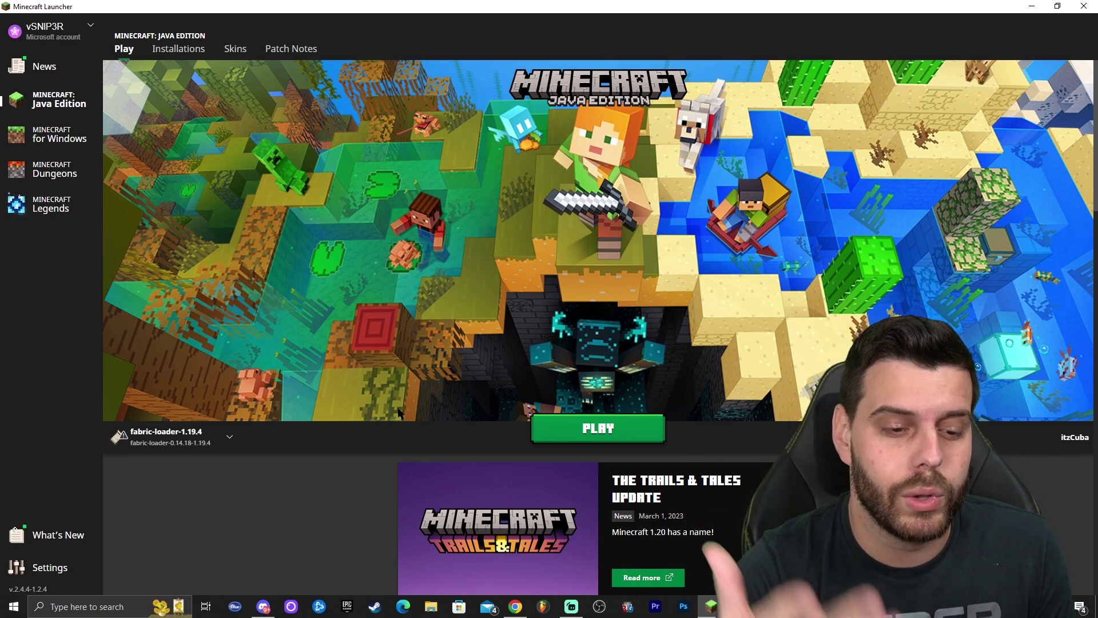
# On the Installations page, leave the Modded filter checked so fabric-loader-1.19.4 is listed.
pyautogui.click(165, 56)
pyautogui.click(786, 86)
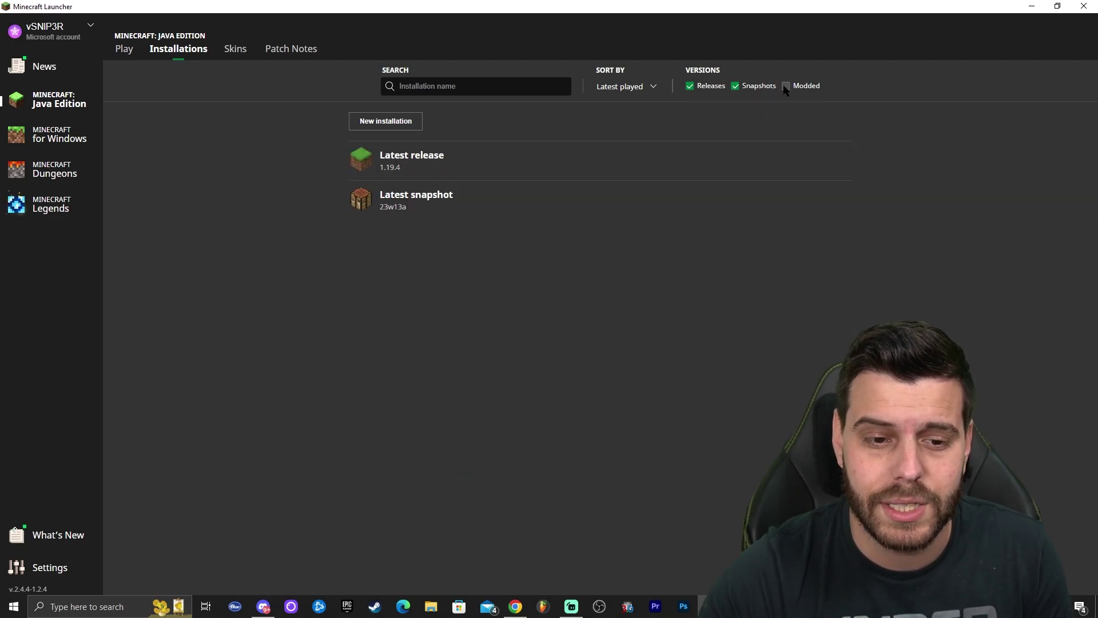
pyautogui.click(786, 85)
pyautogui.scroll(-5, 512, 449)
pyautogui.scroll(5, 713, 260)
pyautogui.click(786, 86)
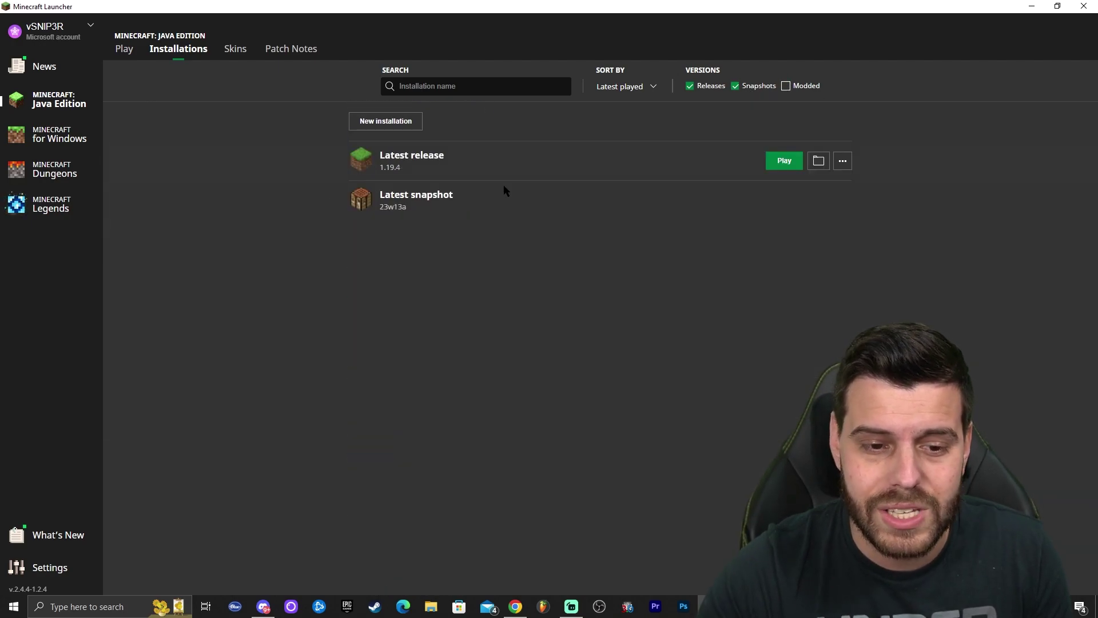
pyautogui.click(786, 86)
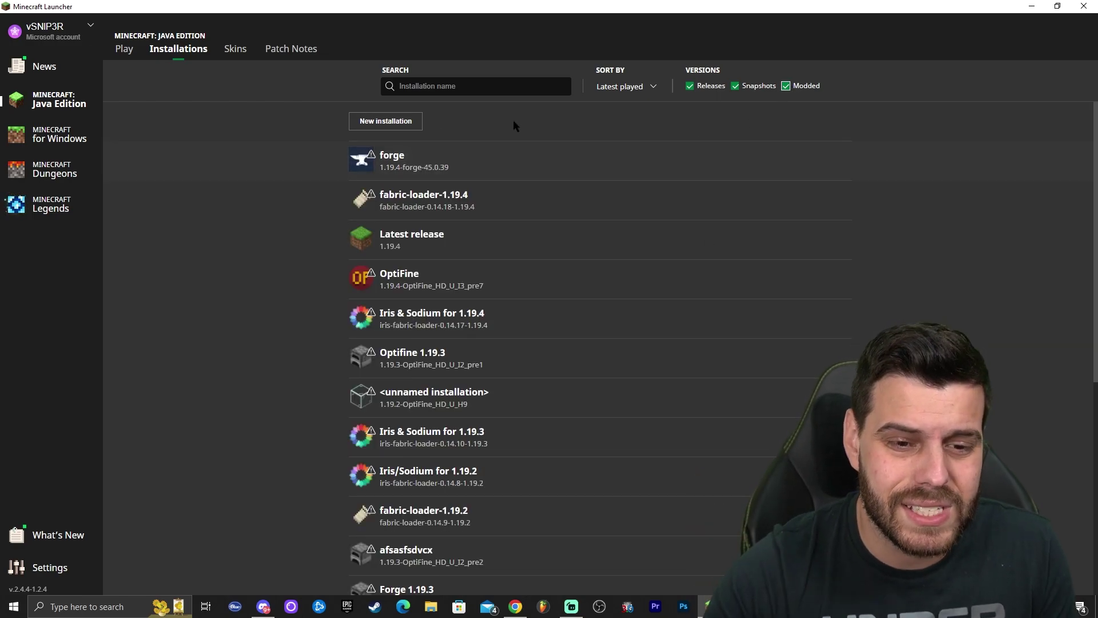
# Start a new installation named 'Mods' on fabric-loader-0.14.18-1.19.4, then cancel it.
pyautogui.click(409, 121)
pyautogui.click(539, 131)
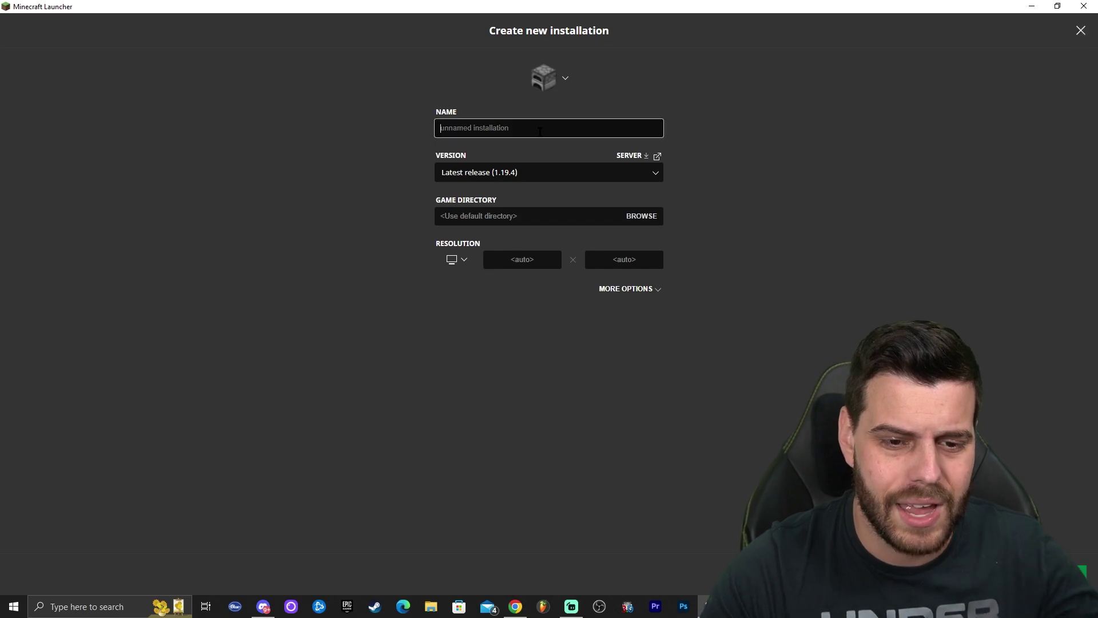
pyautogui.write('Mods')
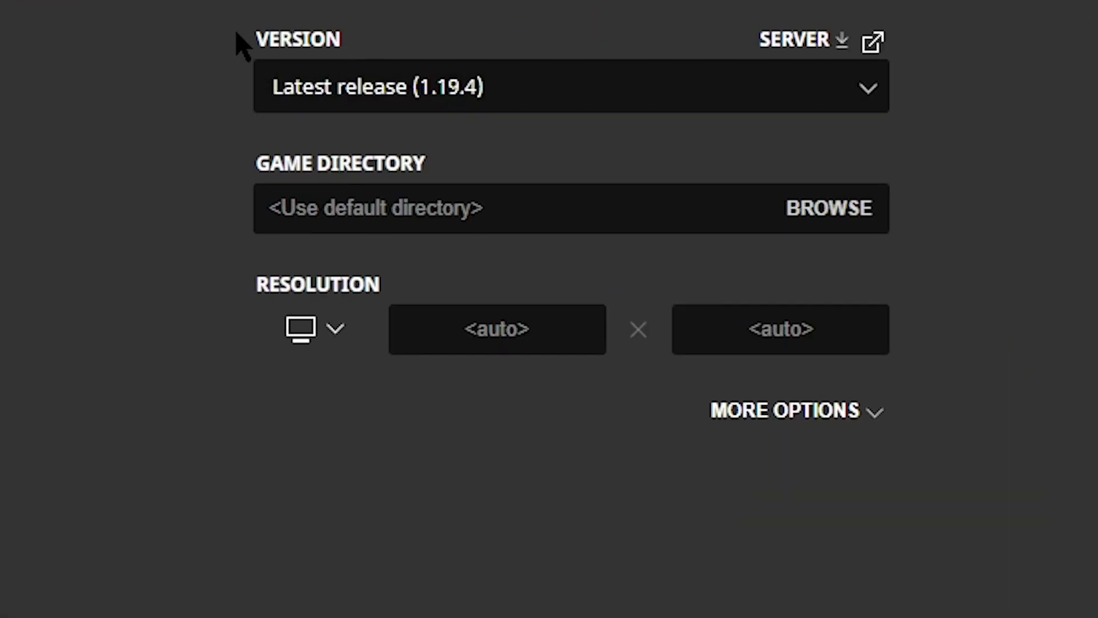
pyautogui.click(511, 85)
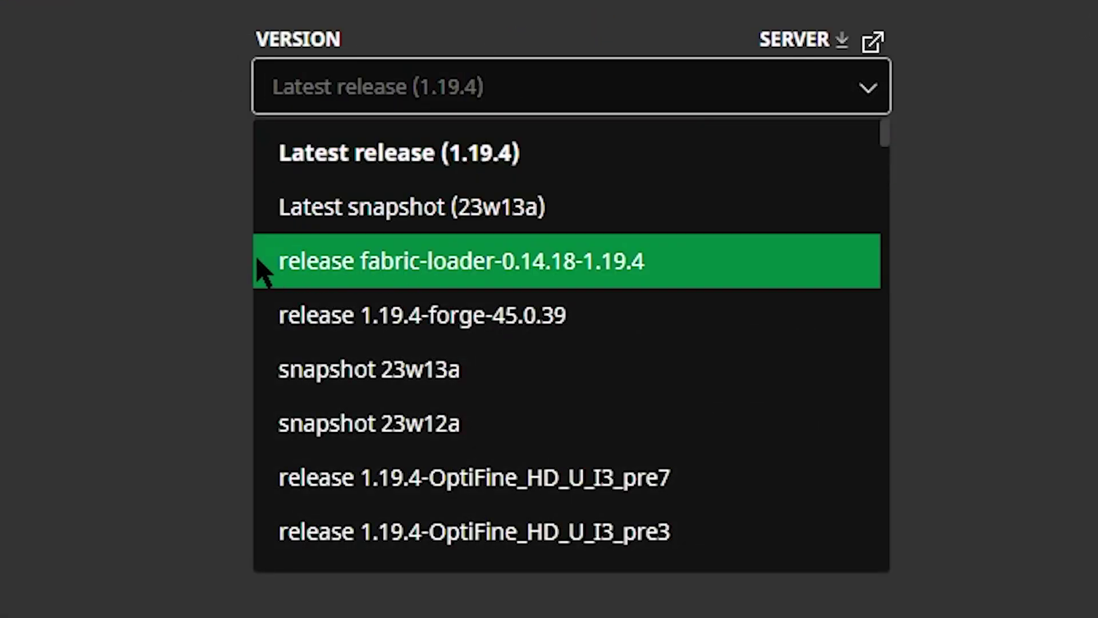
pyautogui.click(544, 269)
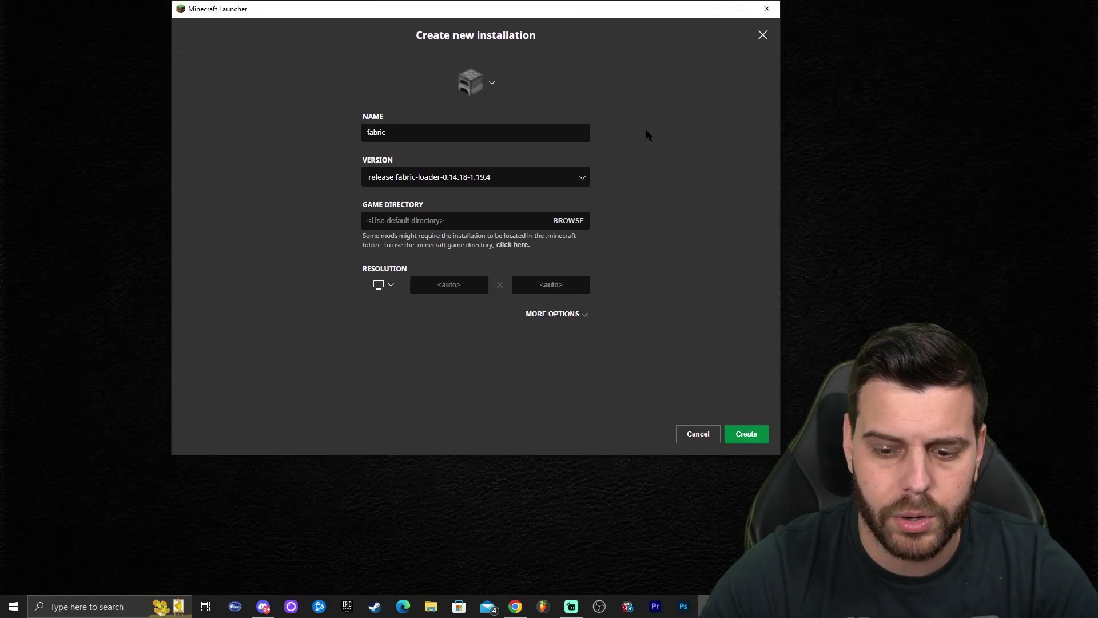
pyautogui.click(740, 9)
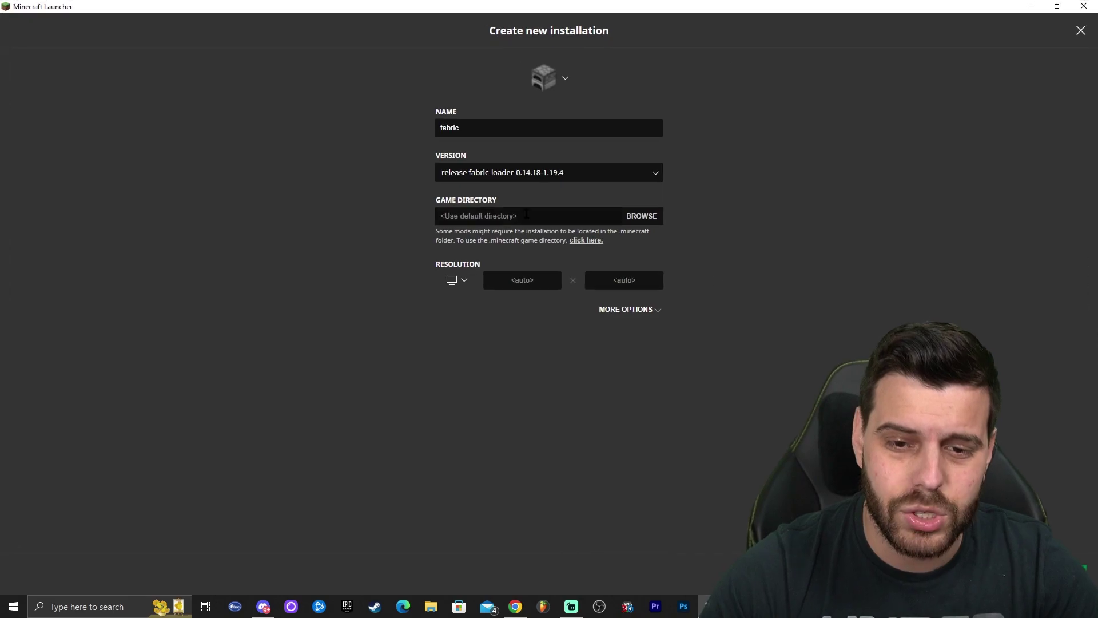
pyautogui.press('Escape')
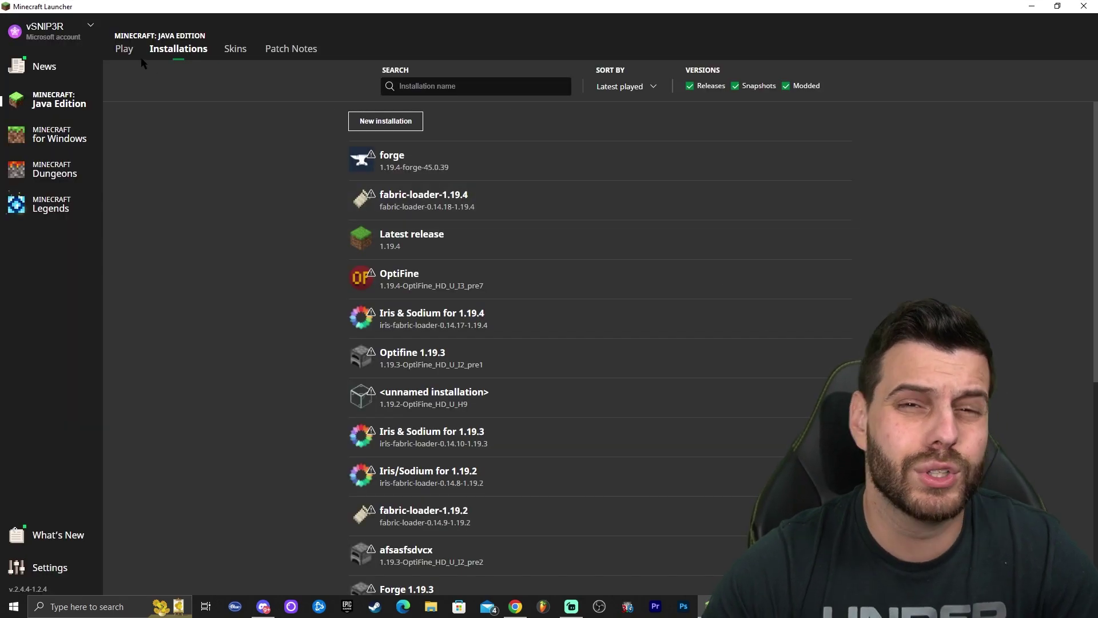
# Open the game folder of the fabric-loader-1.19.4 installation.
pyautogui.click(124, 49)
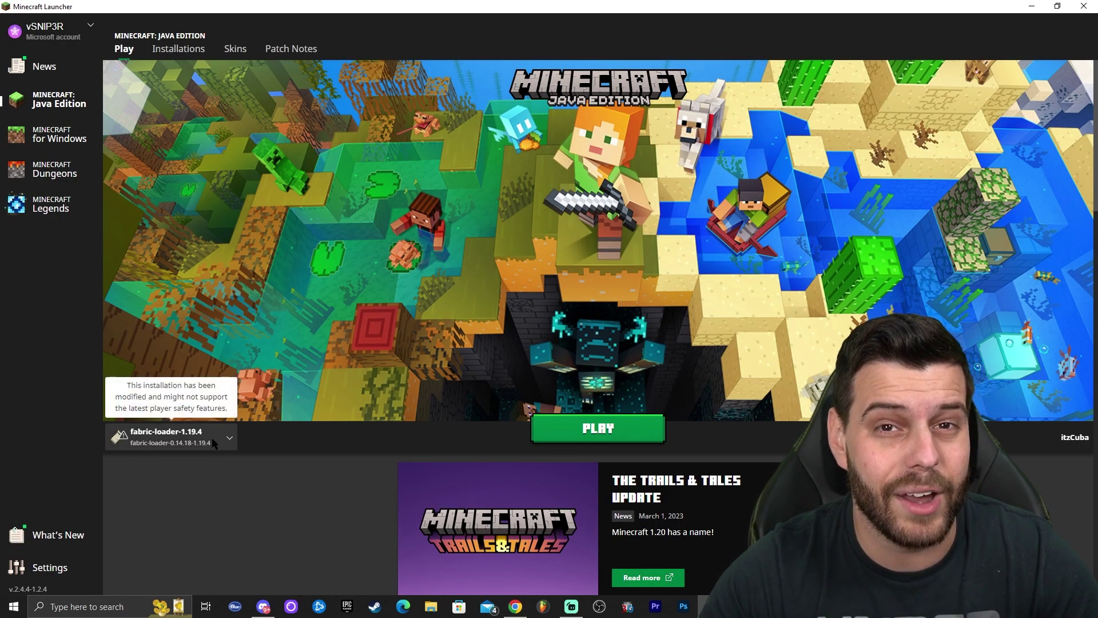
pyautogui.click(179, 50)
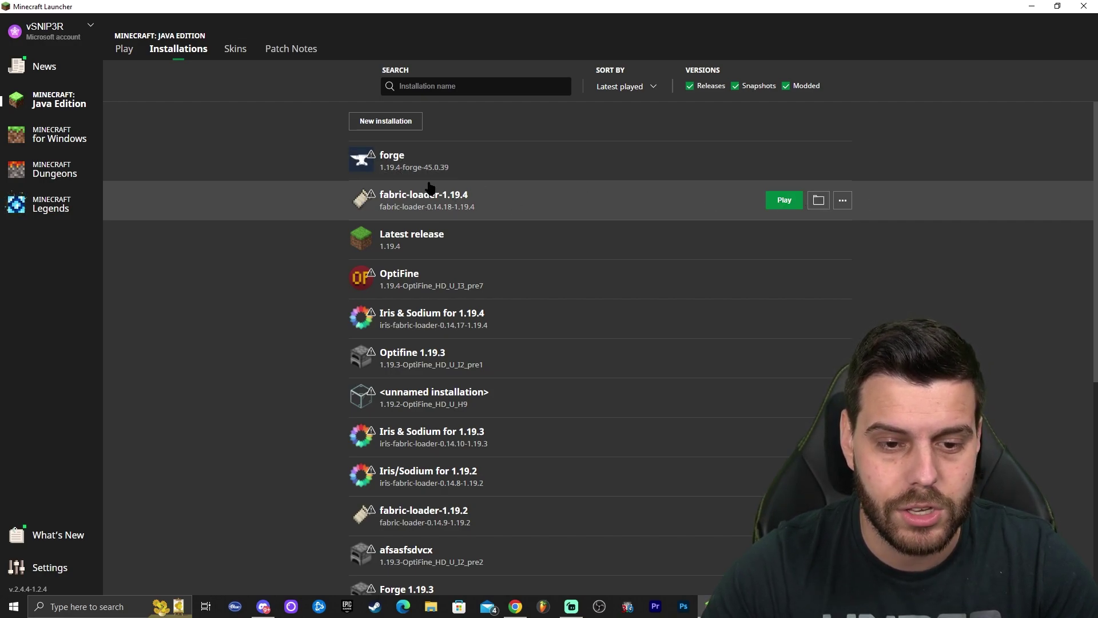
pyautogui.click(818, 200)
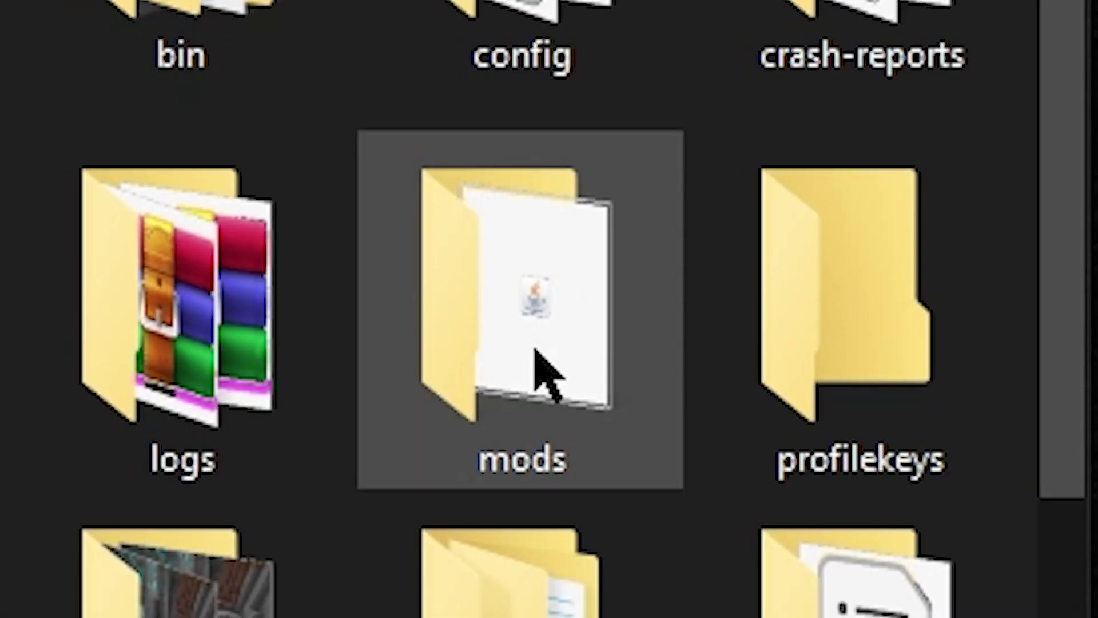
# Delete the old WorldEdit jar and then the old mods folder from .minecraft.
pyautogui.doubleClick(543, 269)
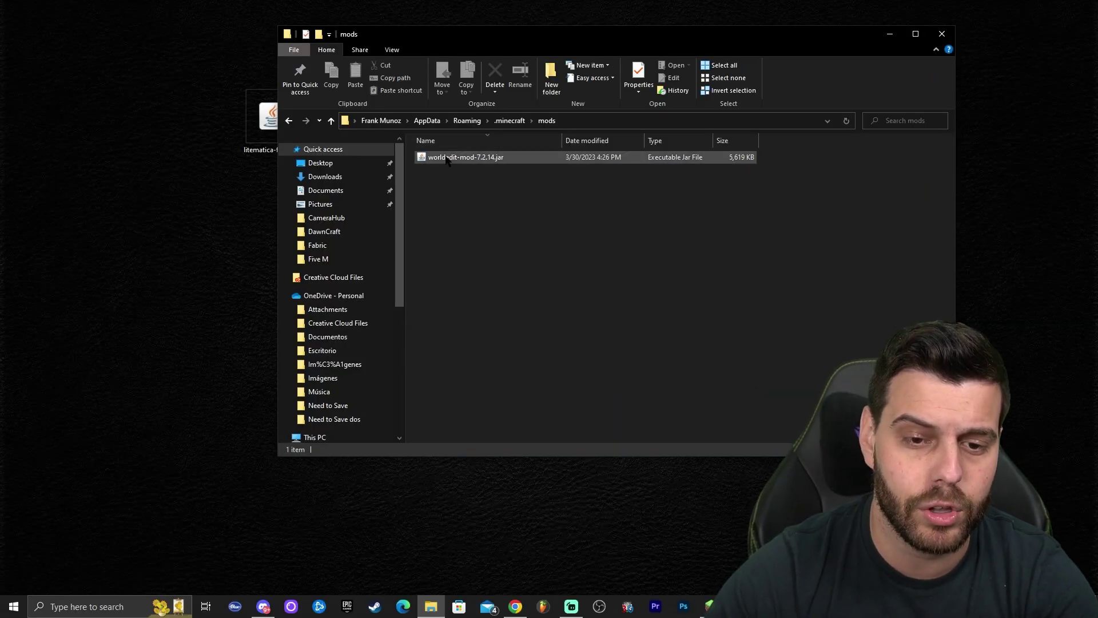
pyautogui.moveTo(710, 241); pyautogui.dragTo(545, 153)
pyautogui.press('Delete')
pyautogui.moveTo(629, 34); pyautogui.dragTo(746, 25)
pyautogui.moveTo(730, 270); pyautogui.dragTo(698, 231)
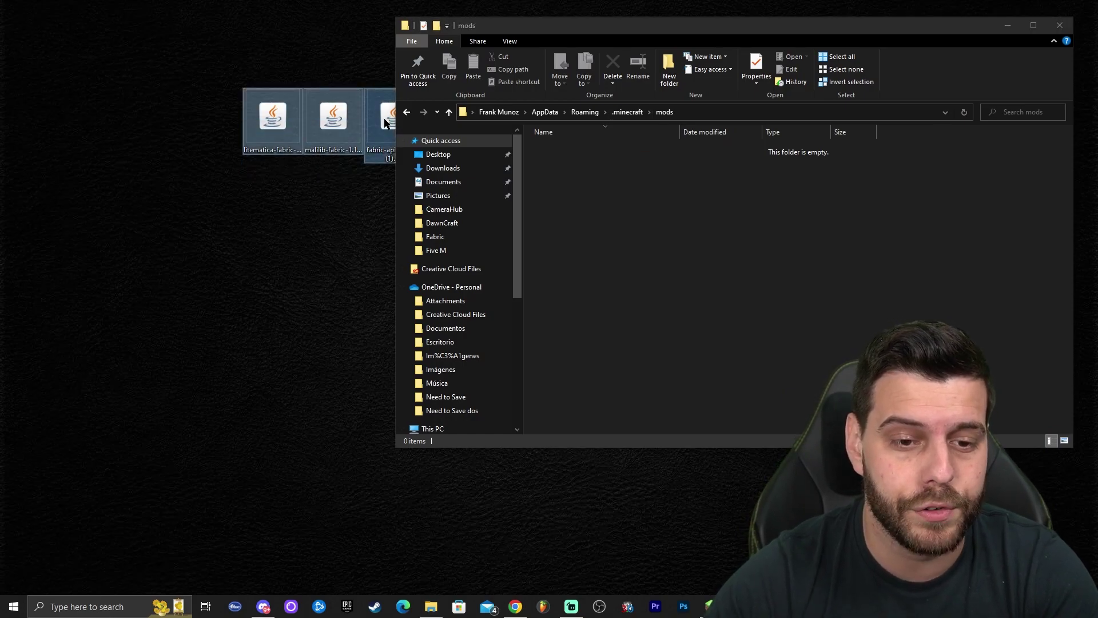
pyautogui.click(625, 113)
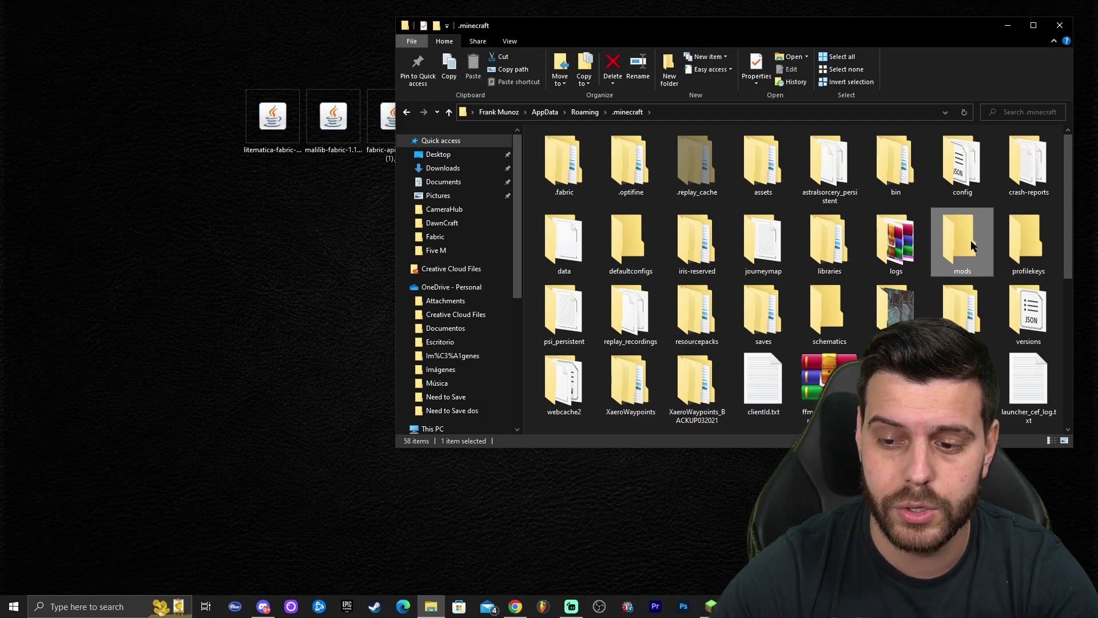
pyautogui.press('Delete')
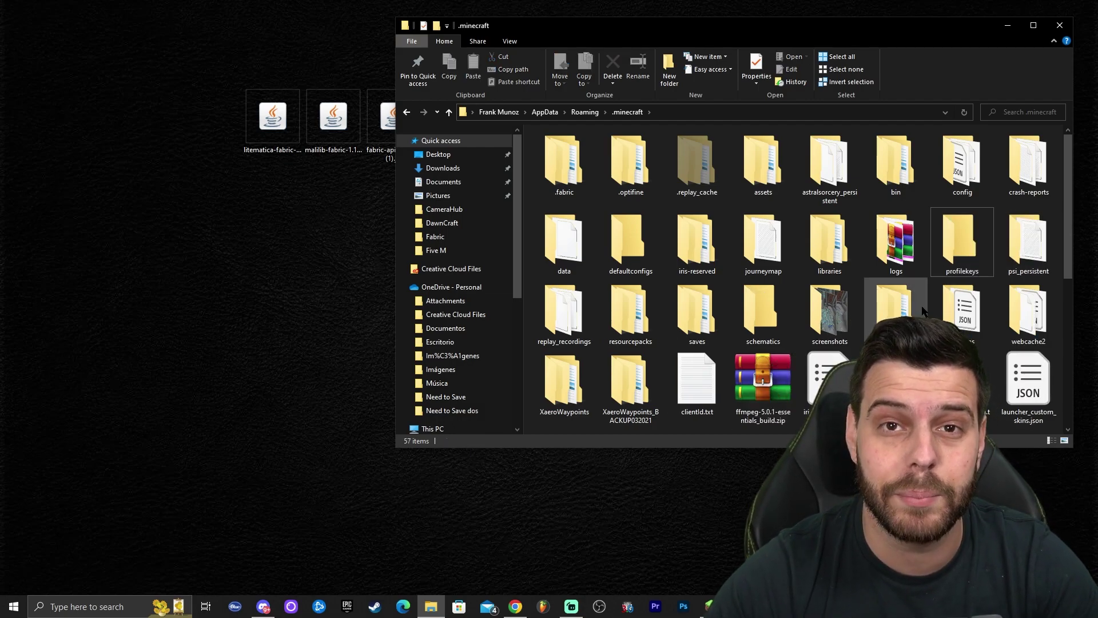
# Create a new folder named 'mods' in .minecraft and open it.
pyautogui.rightClick(932, 209)
pyautogui.moveTo(938, 342)
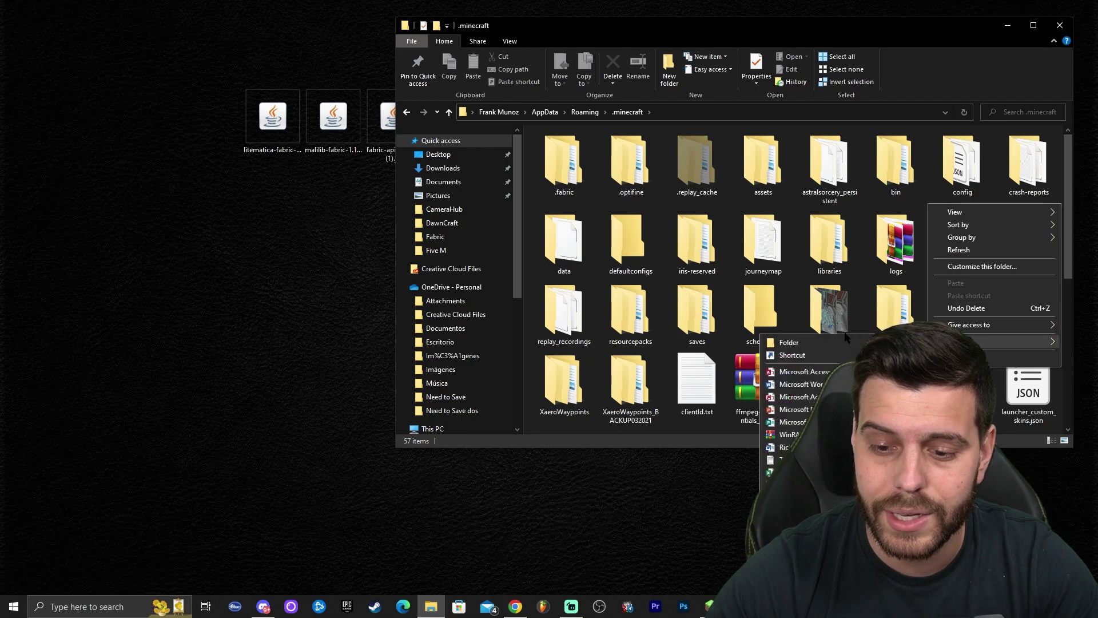
pyautogui.click(822, 342)
pyautogui.write('mods')
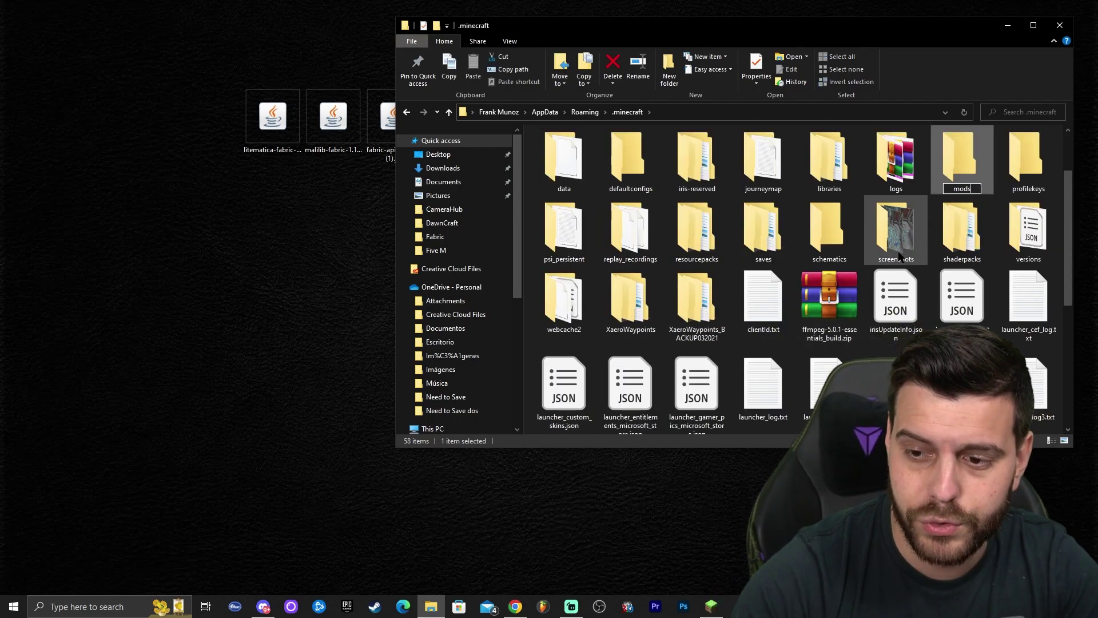
pyautogui.press('Return')
pyautogui.scroll(1, 978, 212)
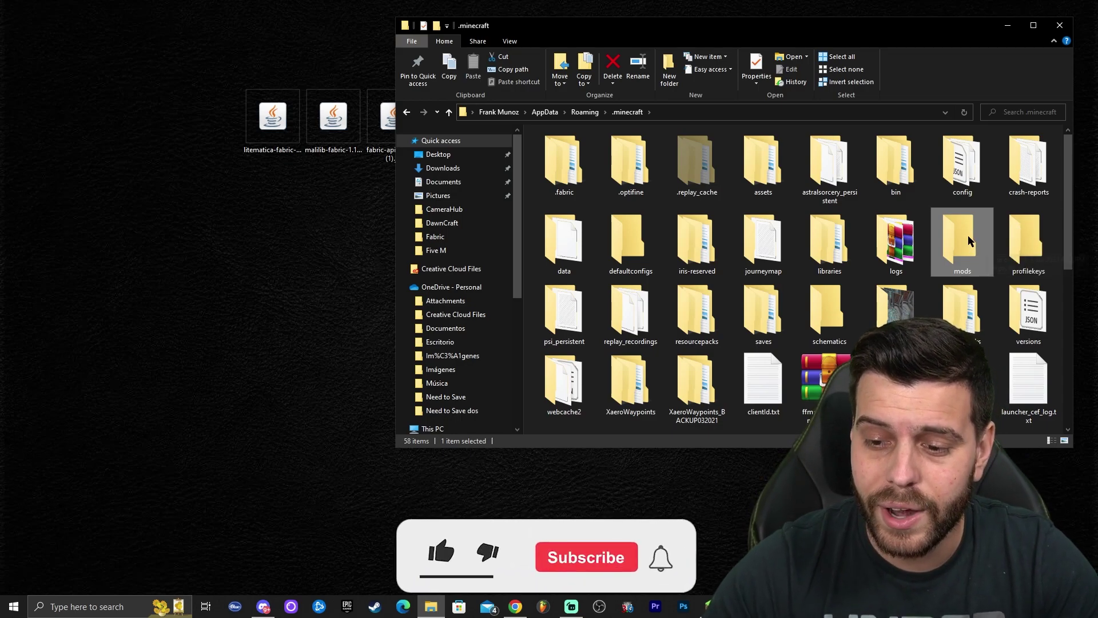
pyautogui.doubleClick(967, 243)
# Move the Litematica, MaLiLib and Fabric API jars from the desktop into the mods folder.
pyautogui.moveTo(240, 166); pyautogui.dragTo(401, 92)
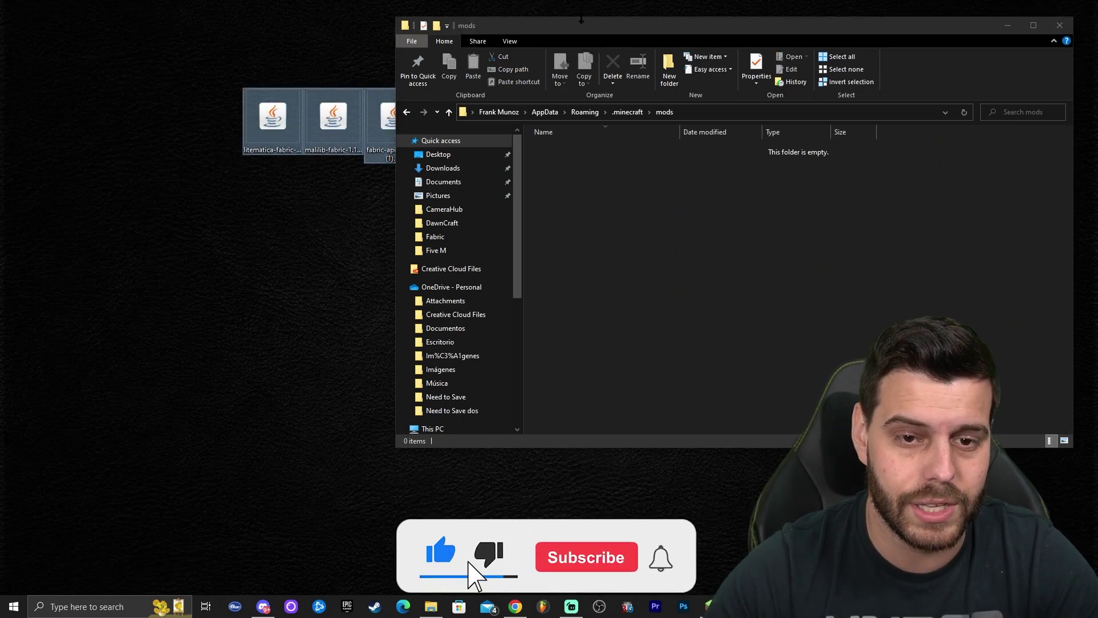
pyautogui.moveTo(446, 25); pyautogui.dragTo(488, 21)
pyautogui.moveTo(425, 88); pyautogui.dragTo(224, 197)
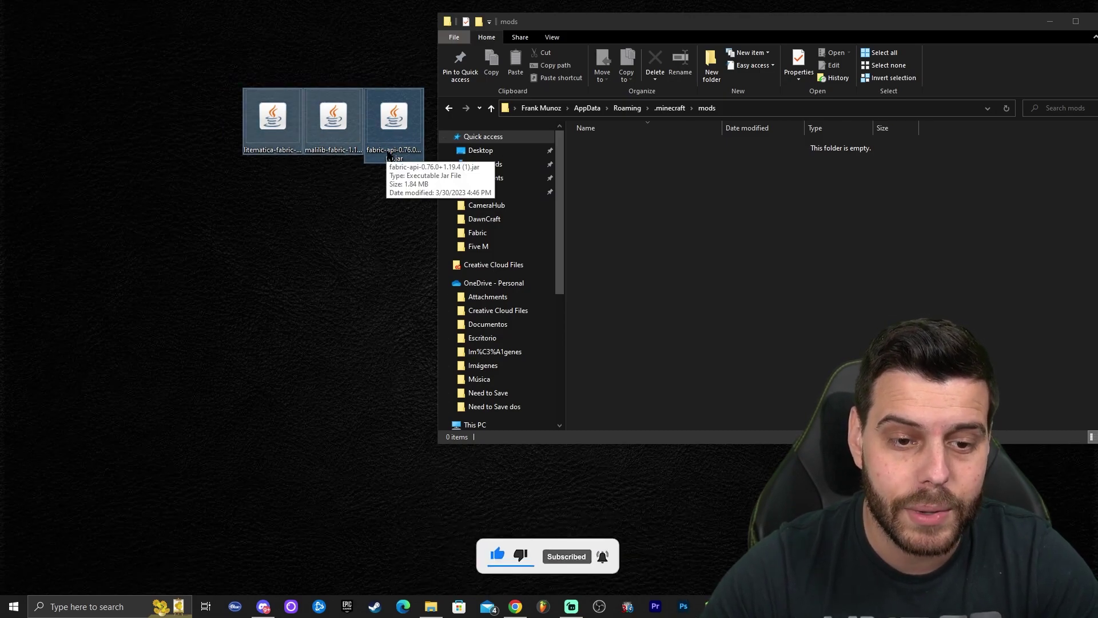
pyautogui.moveTo(391, 157); pyautogui.dragTo(833, 277)
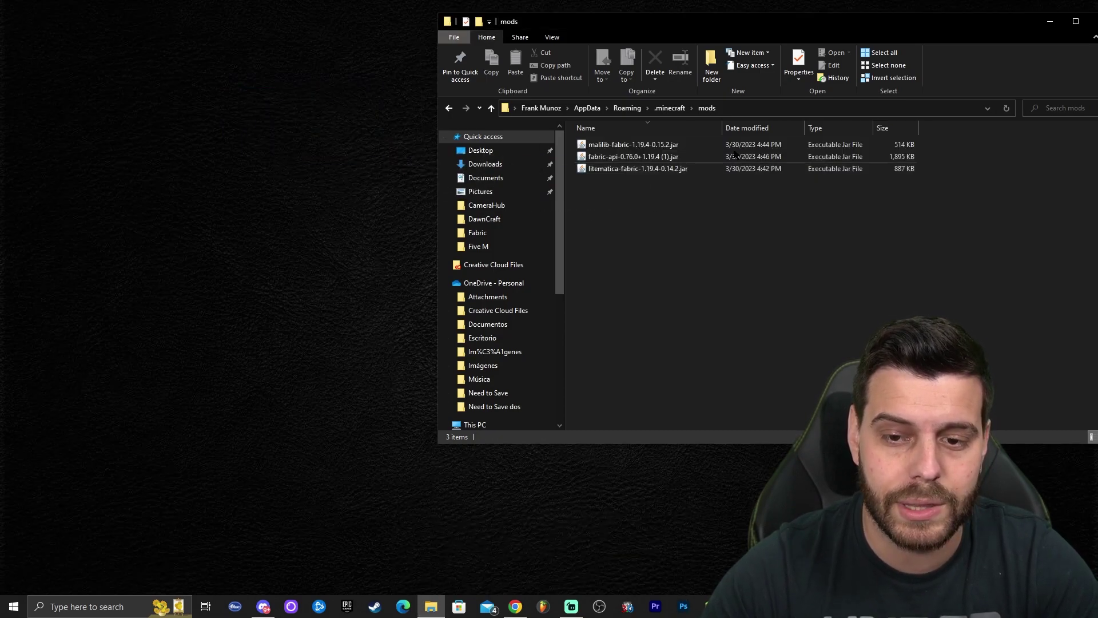
pyautogui.moveTo(988, 32); pyautogui.dragTo(974, 35)
# Close Explorer and launch the game with the fabric-loader-1.19.4 installation.
pyautogui.click(1087, 23)
pyautogui.hotkey('alt', 'Tab')
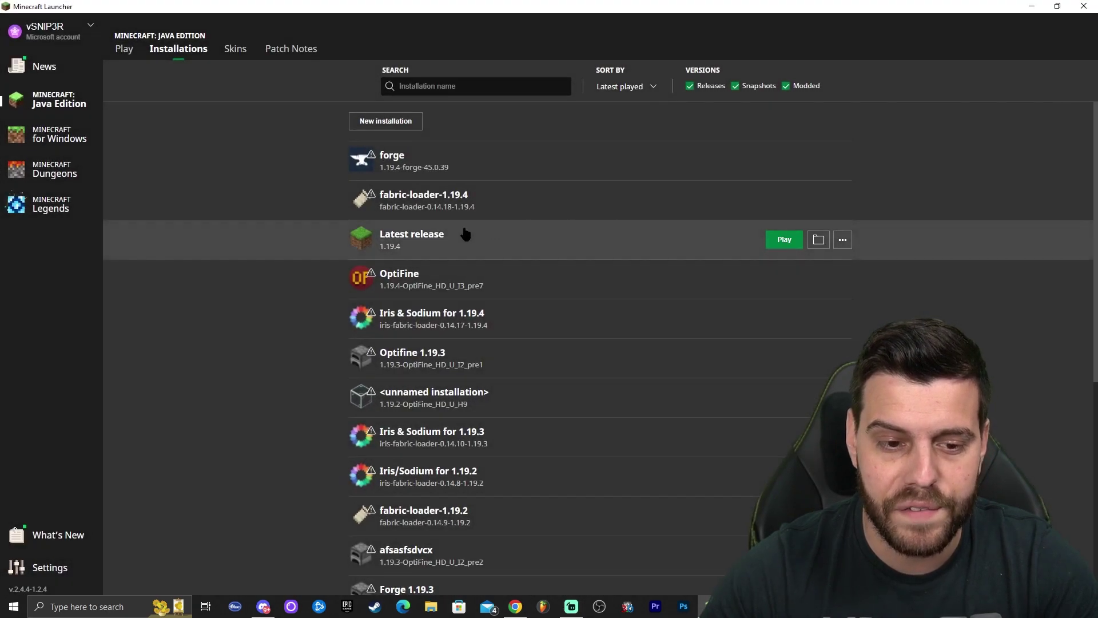
pyautogui.click(784, 200)
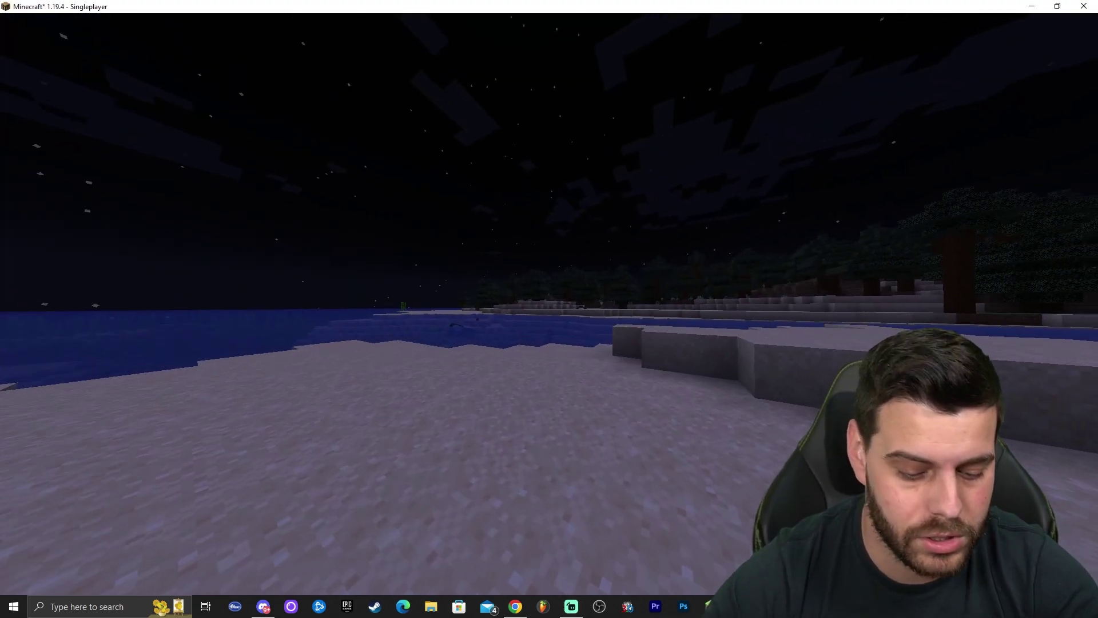
# In-game, check Litematica's Loaded Schematics and Configuration screens, then reopen its main menu.
pyautogui.press('m')
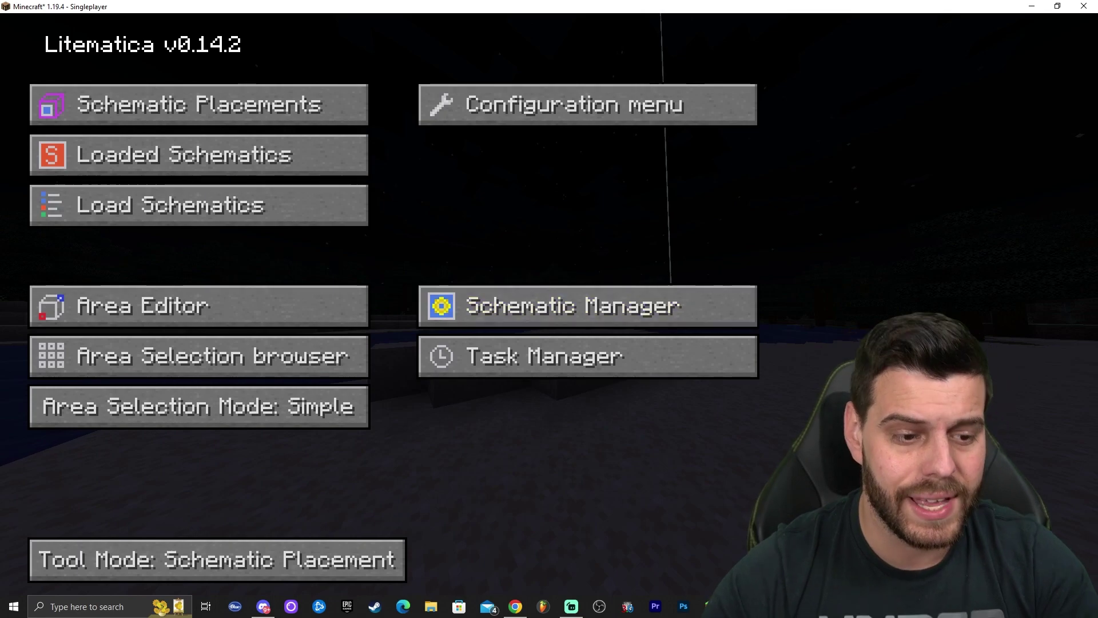
pyautogui.click(183, 155)
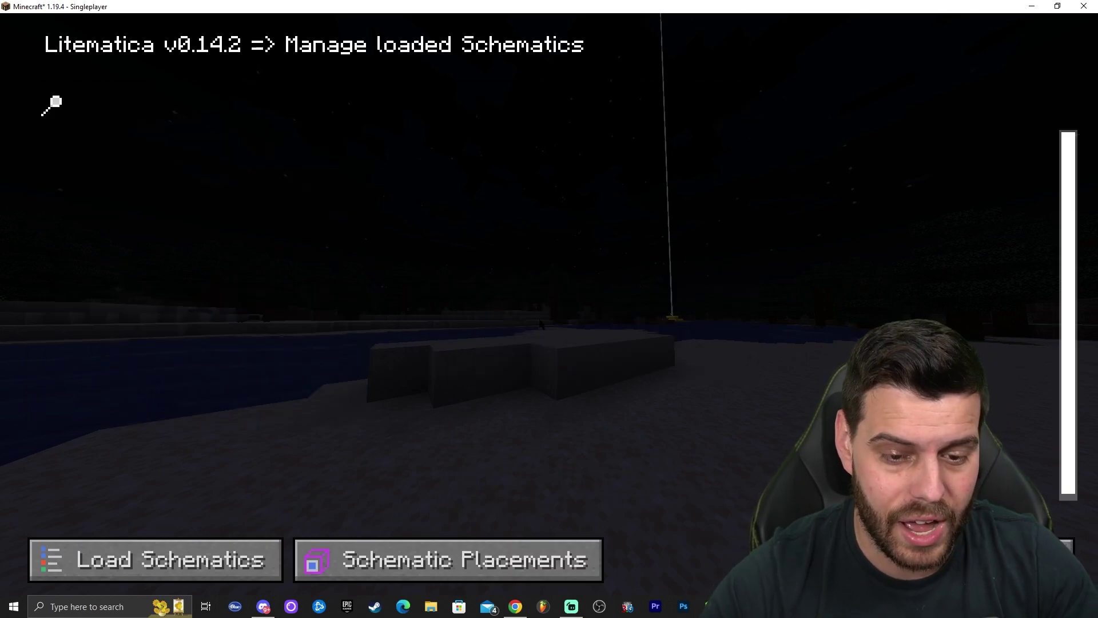
pyautogui.press('Escape')
pyautogui.click(578, 106)
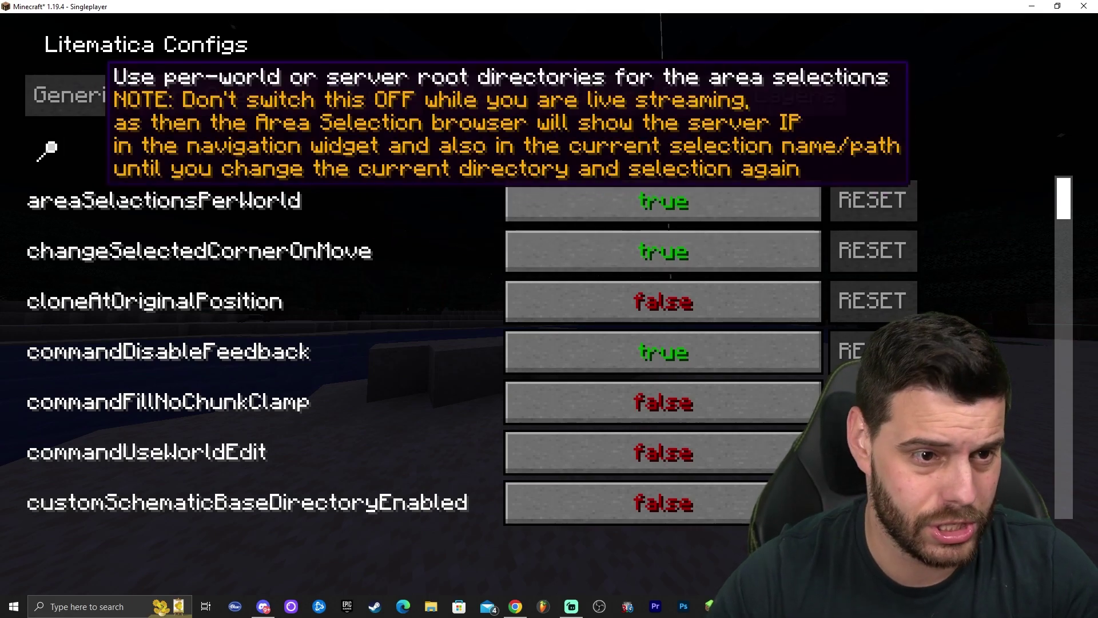
pyautogui.press('Escape')
pyautogui.press('Escape')
pyautogui.press('m')
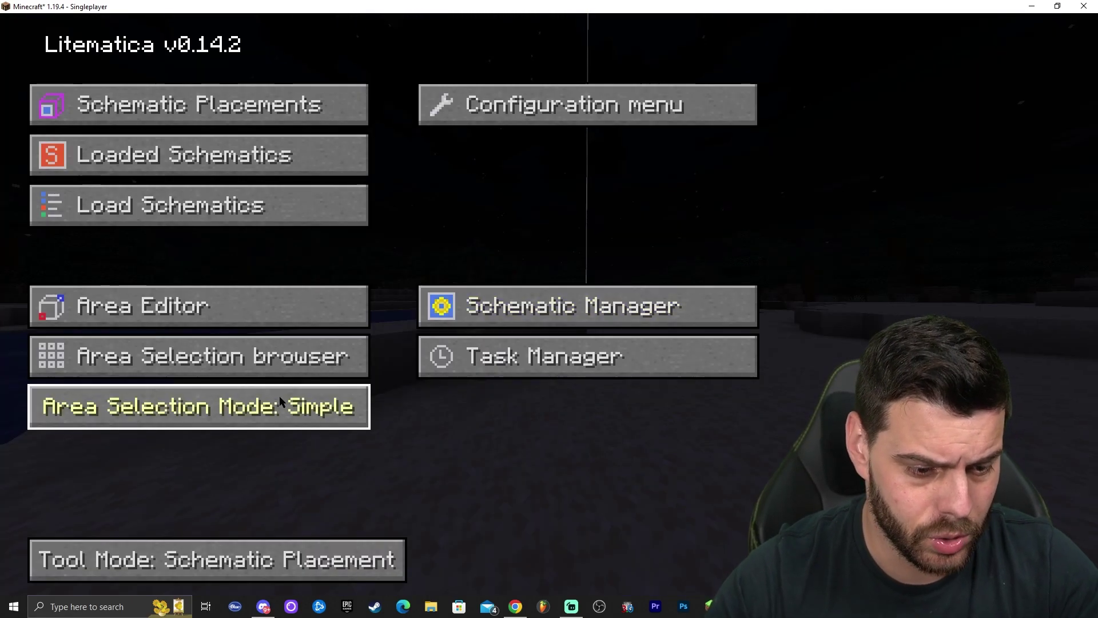